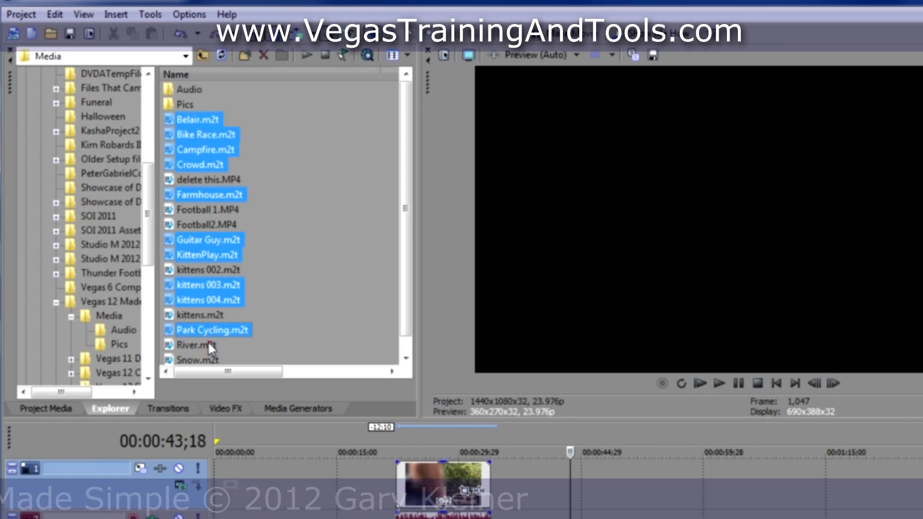
Step: Include River.m2t and Snow.m2t in the clip selection and add all selected clips to the project media
left_click(207, 360, "ctrl")
left_click_drag(403, 279, 408, 210)
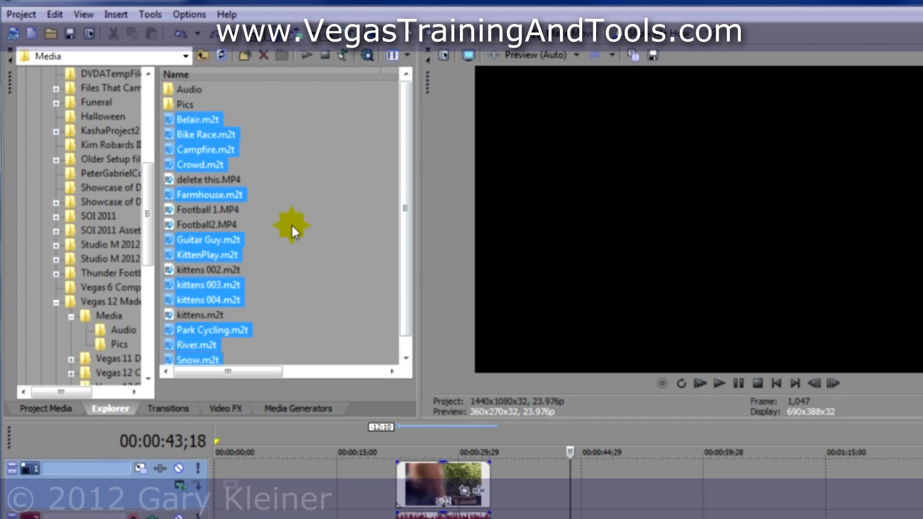
right_click(221, 240)
left_click(342, 283)
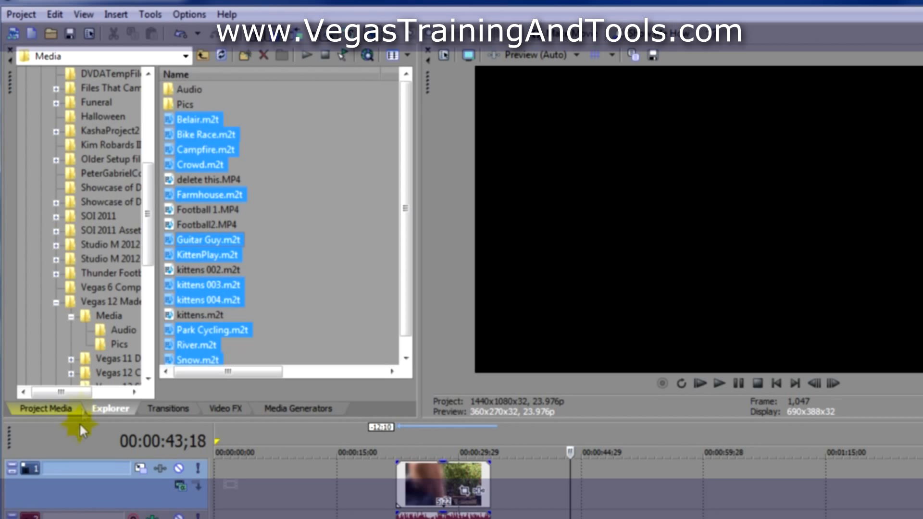
left_click(54, 408)
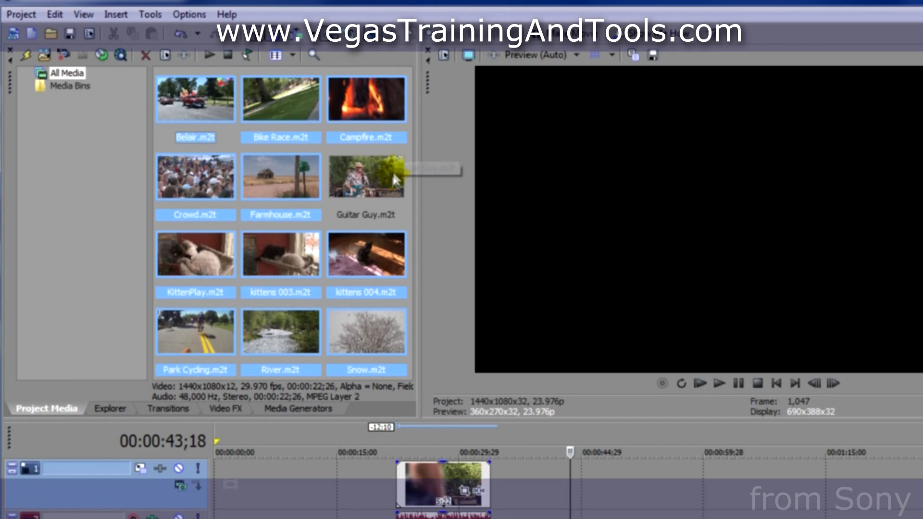
left_click(362, 178)
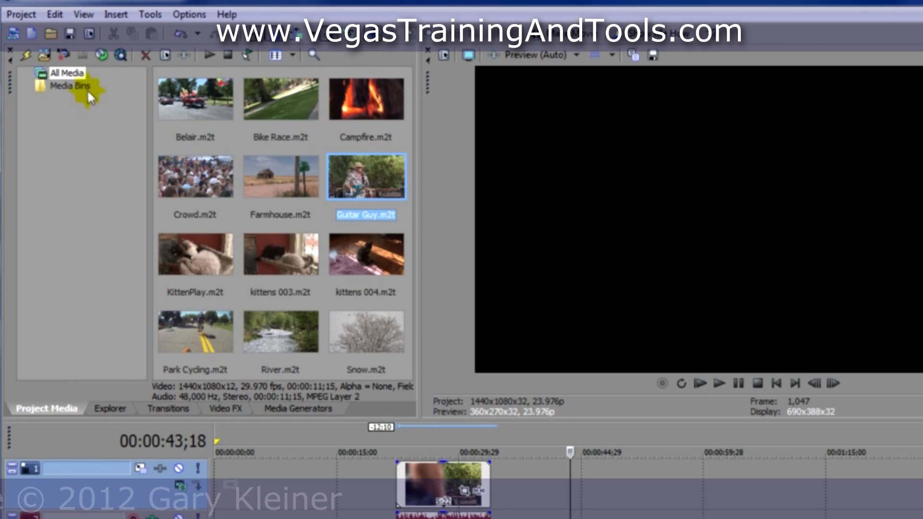
Step: Create a new bin named Bicycling under Media Bins
left_click(74, 85)
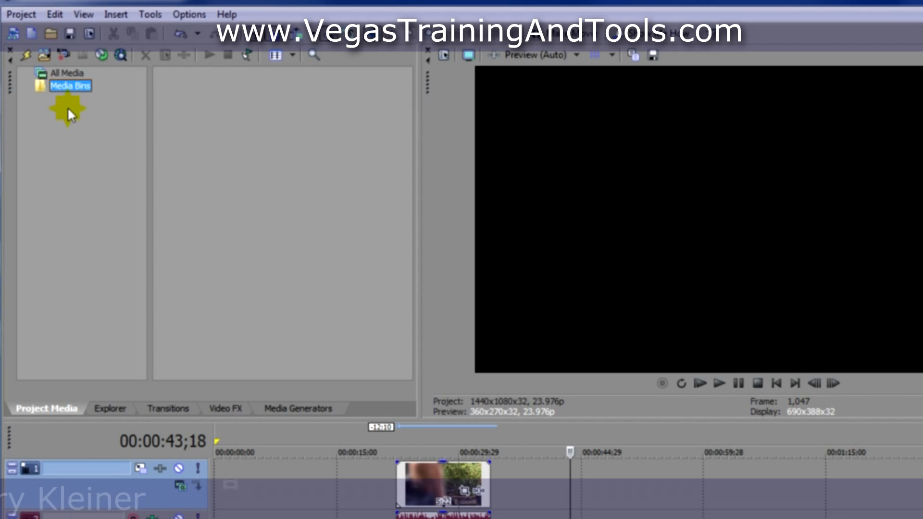
right_click(103, 87)
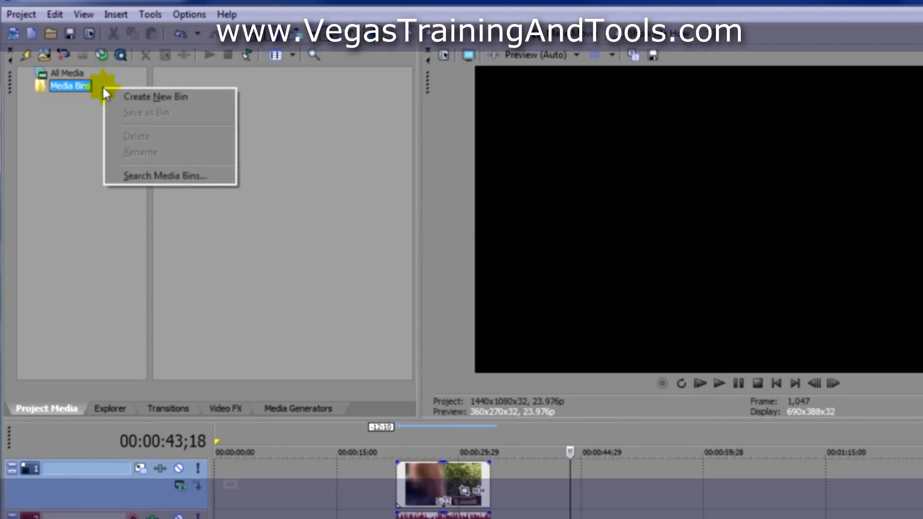
left_click(135, 98)
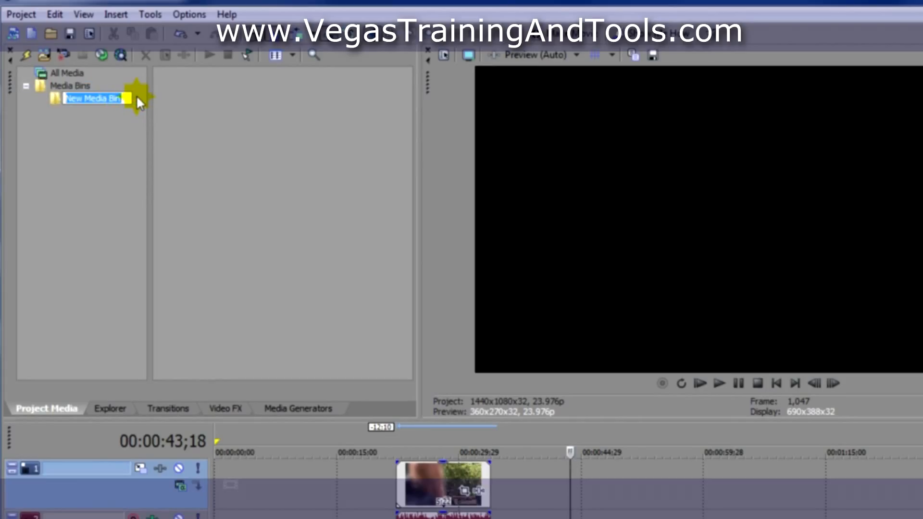
type("Bicycling")
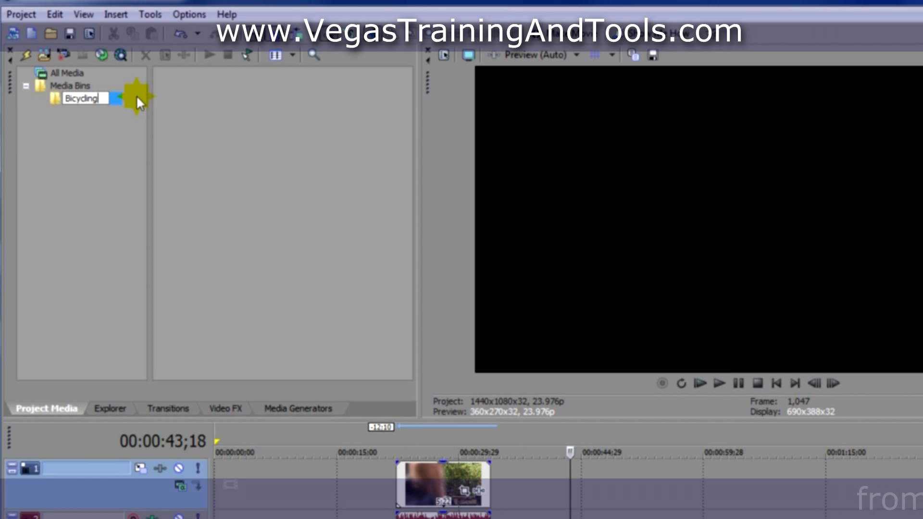
key("Return")
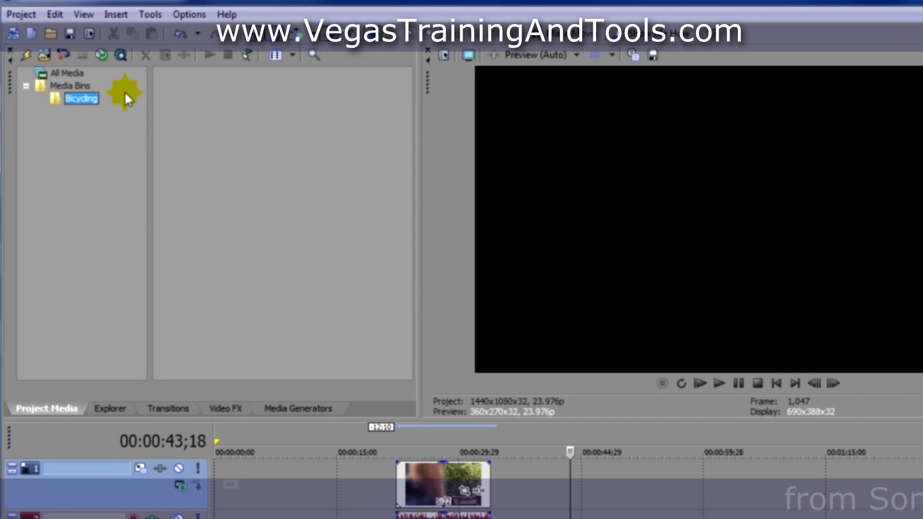
Step: Add Bike Race.m2t and Park Cycling.m2t from All Media to the Bicycling bin and show the bin's contents
left_click(79, 73)
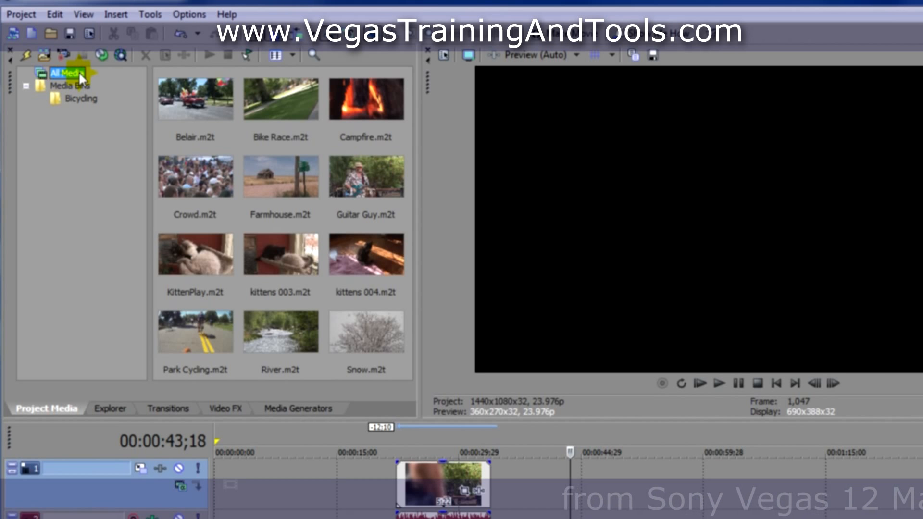
left_click_drag(275, 97, 56, 101)
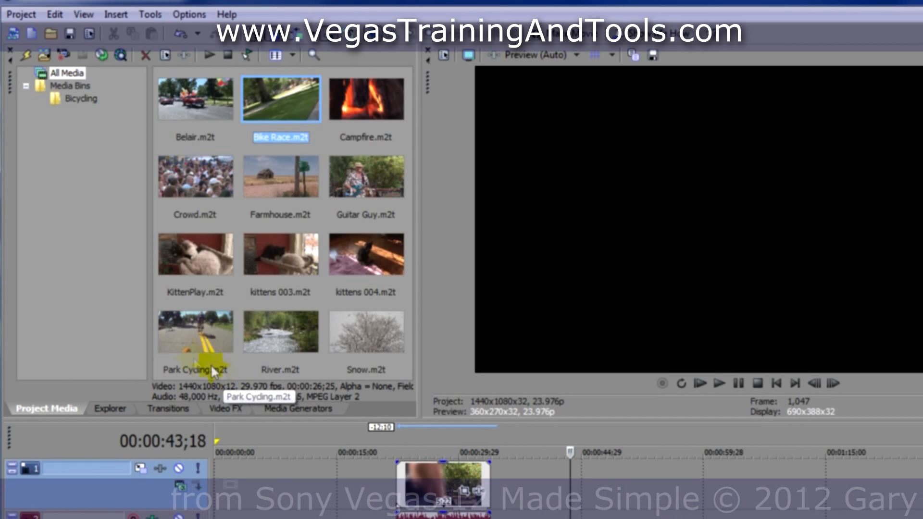
left_click_drag(196, 336, 53, 99)
left_click(69, 85)
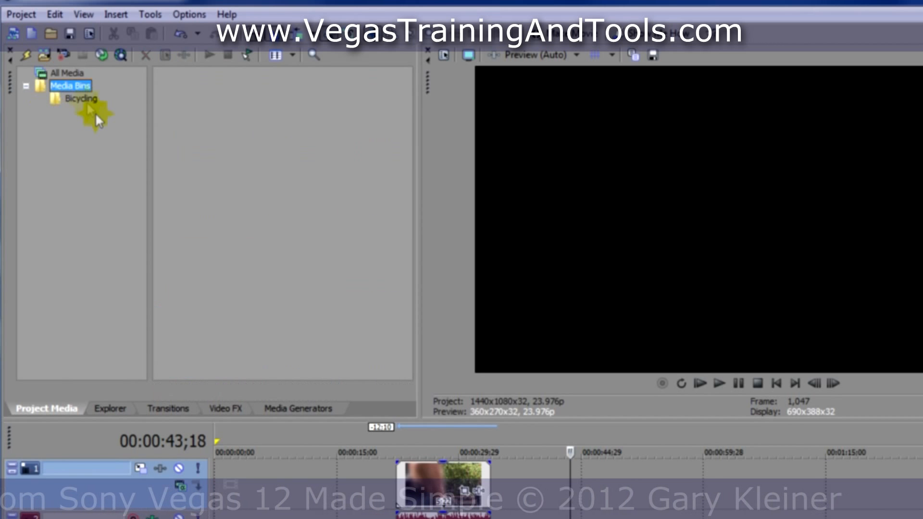
left_click(80, 98)
left_click(65, 246)
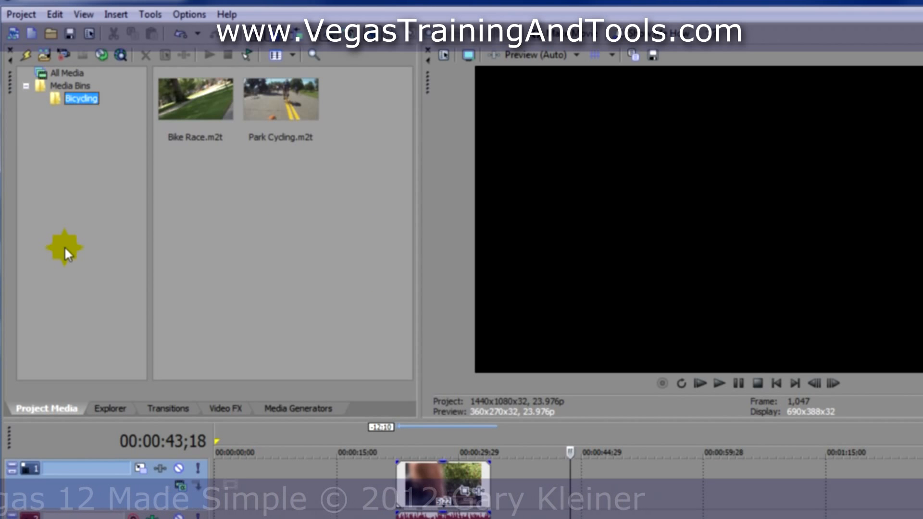
Step: Display All Media in Details view and widen the media pane to review the clips' use count, timecode and length columns
left_click(71, 72)
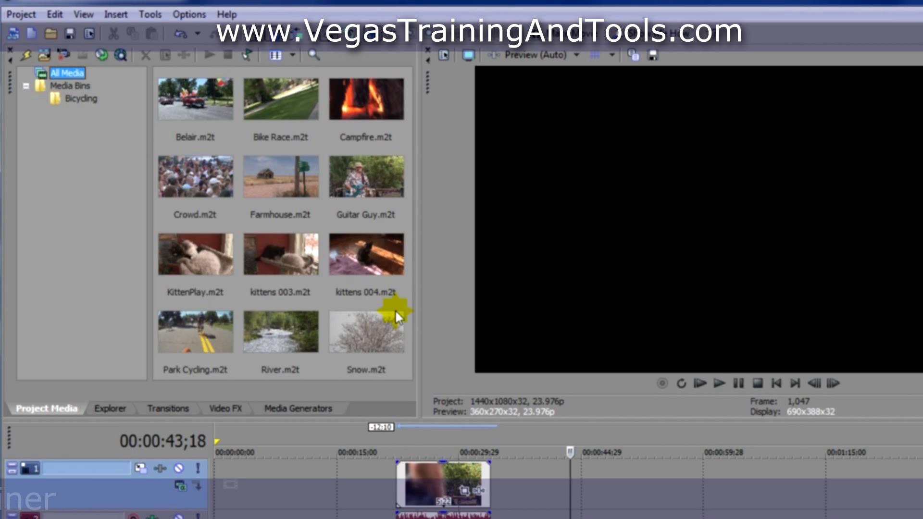
left_click(81, 98)
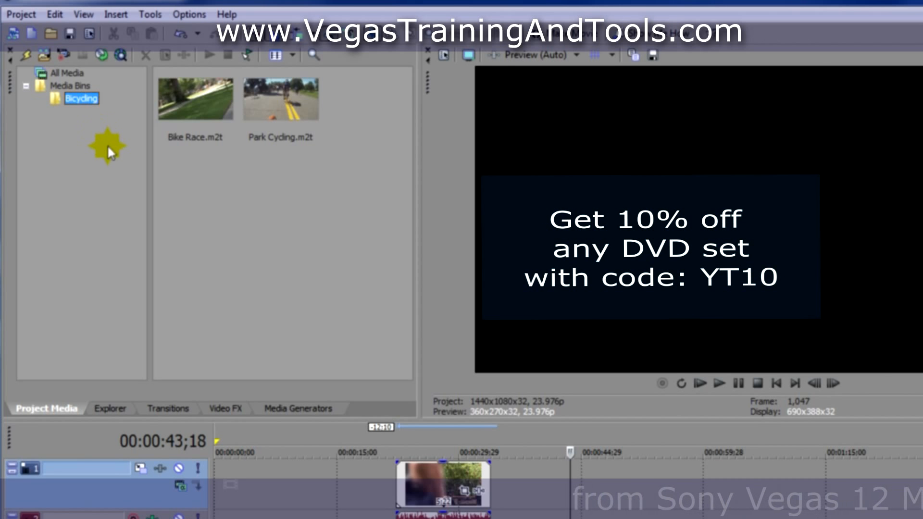
left_click(70, 72)
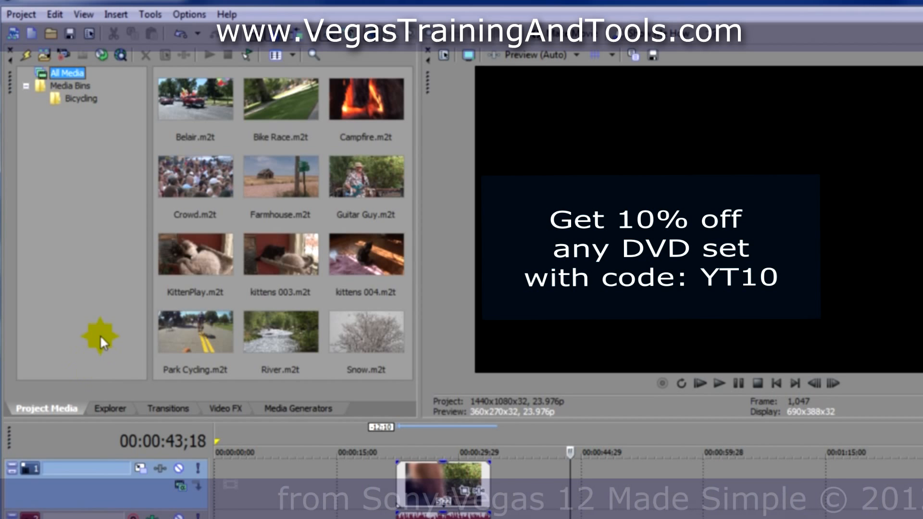
left_click(292, 54)
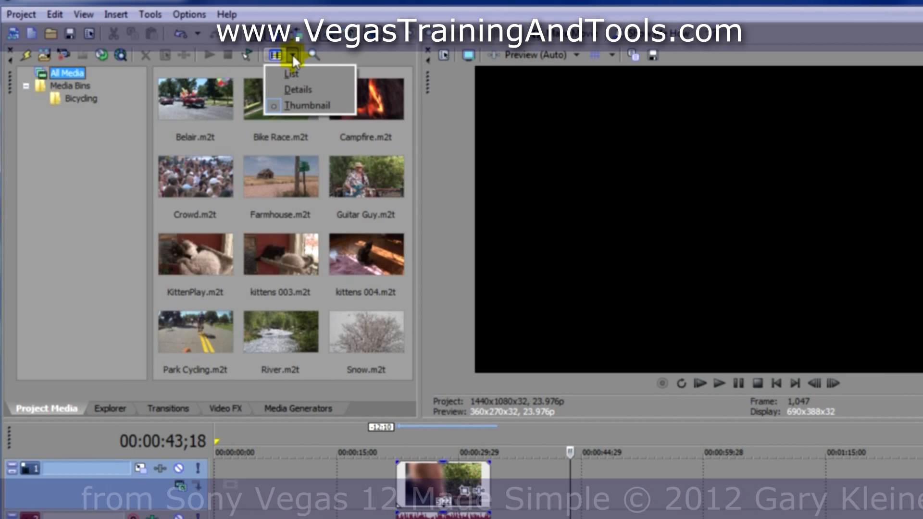
left_click(300, 89)
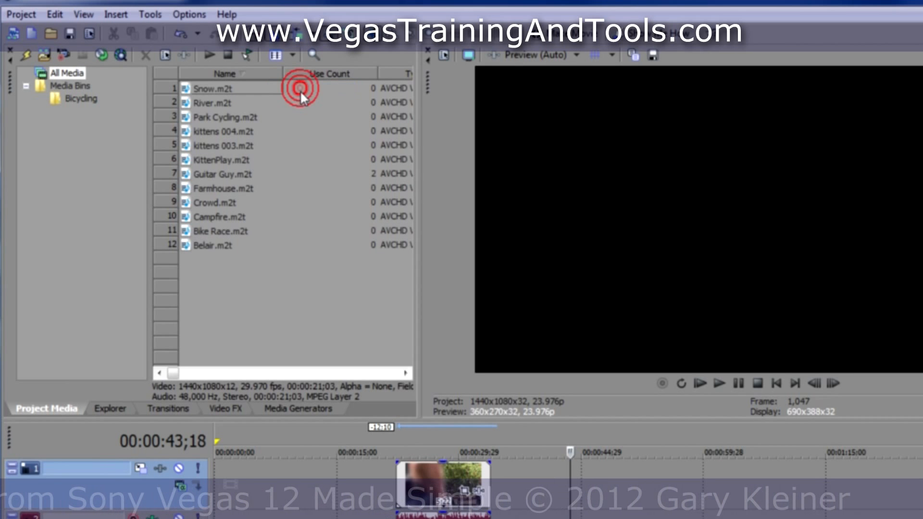
left_click_drag(418, 258, 644, 272)
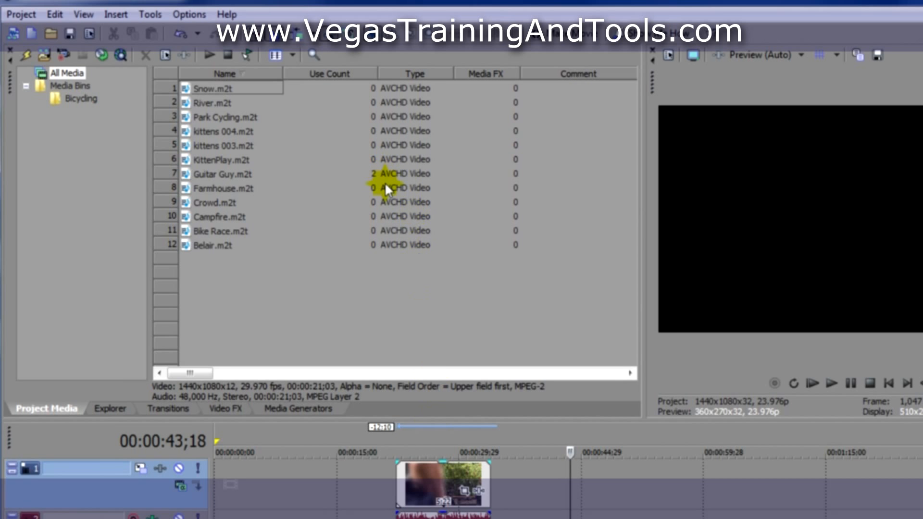
left_click(383, 160)
left_click_drag(200, 373, 281, 371)
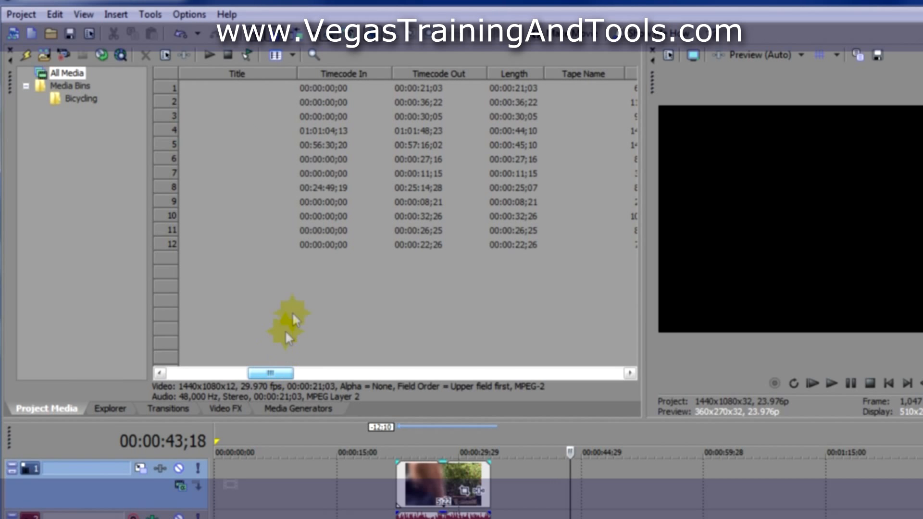
left_click(303, 267)
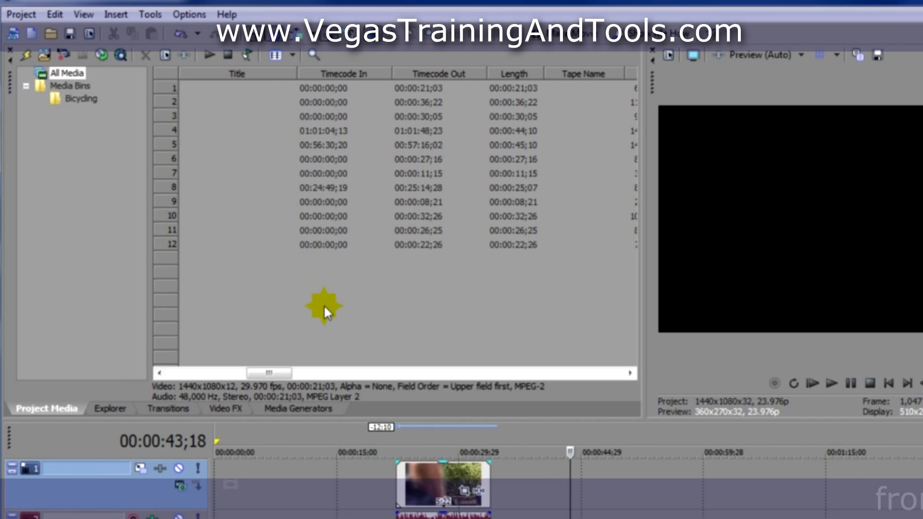
left_click_drag(268, 373, 185, 376)
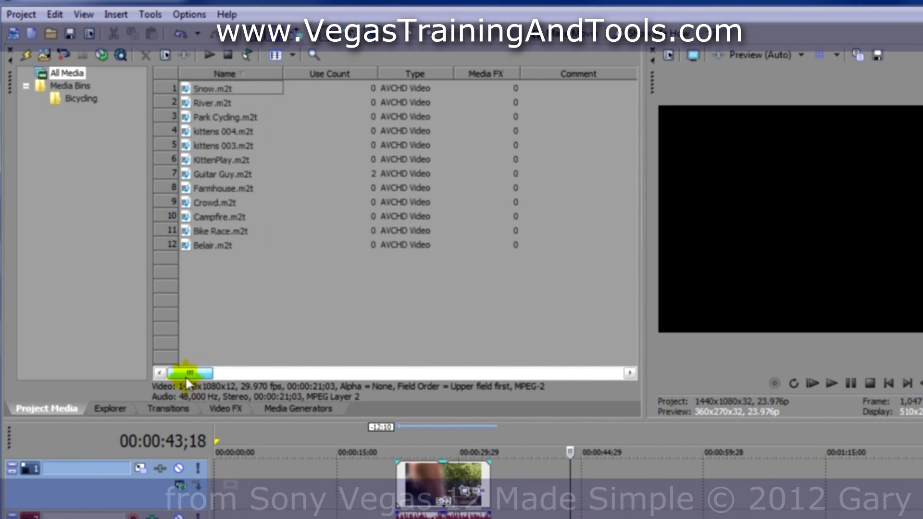
Step: Search the media bins for the phrase "snow" in all fields with the condition Contains
right_click(86, 154)
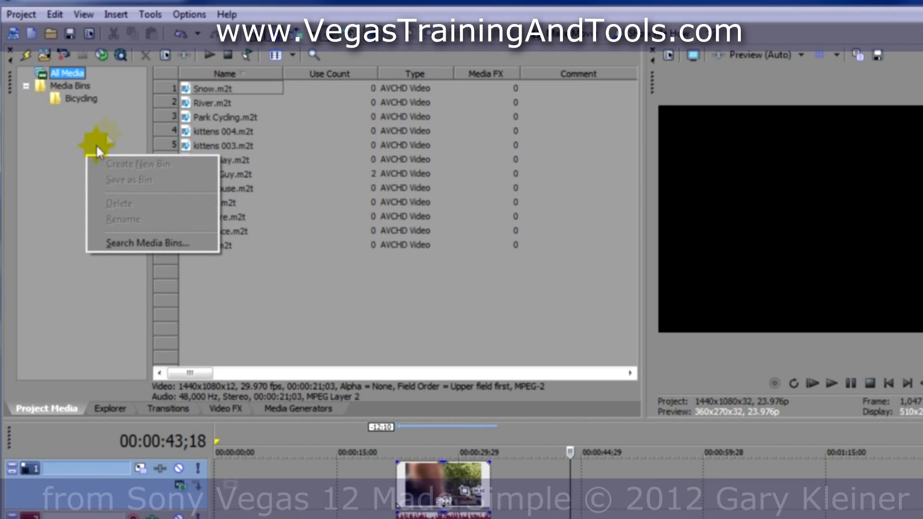
left_click(137, 244)
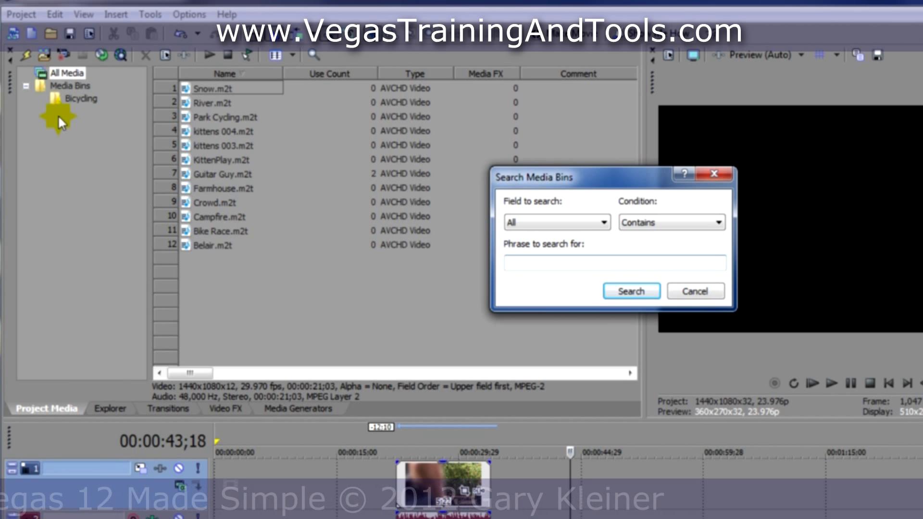
left_click(604, 222)
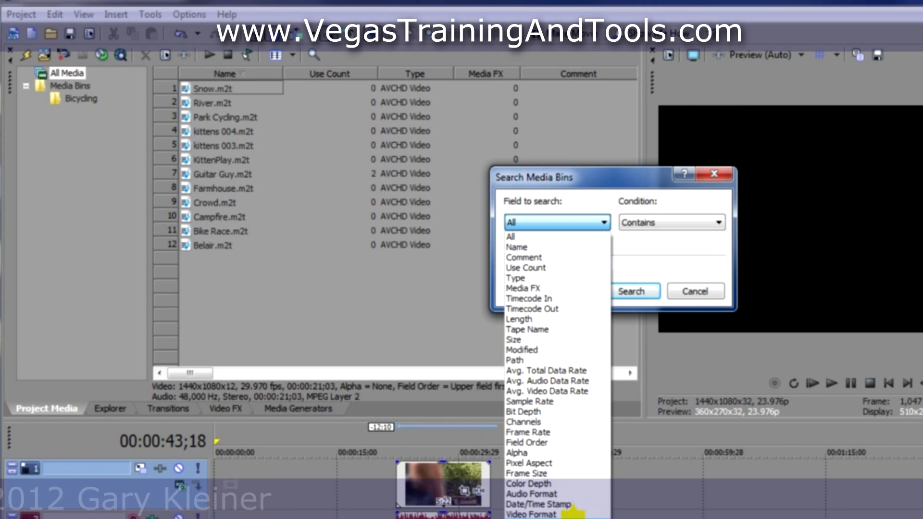
left_click(580, 200)
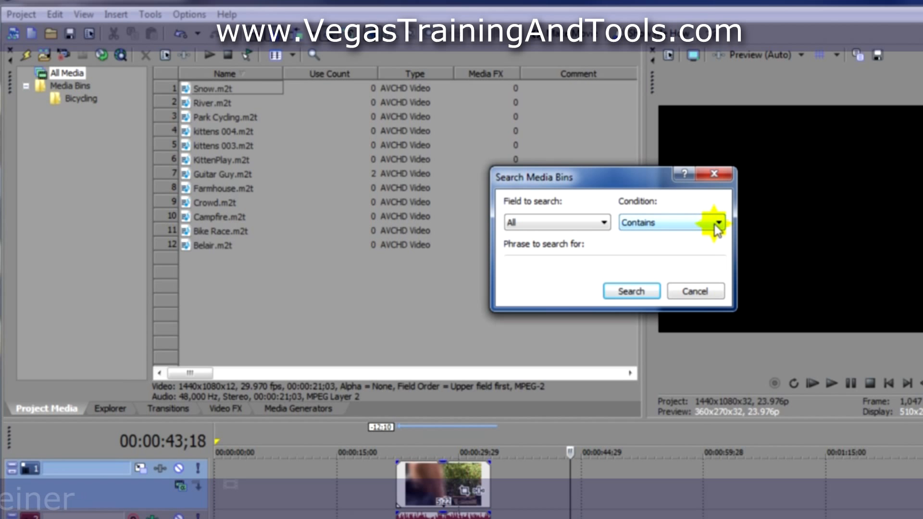
left_click(637, 261)
type("sno")
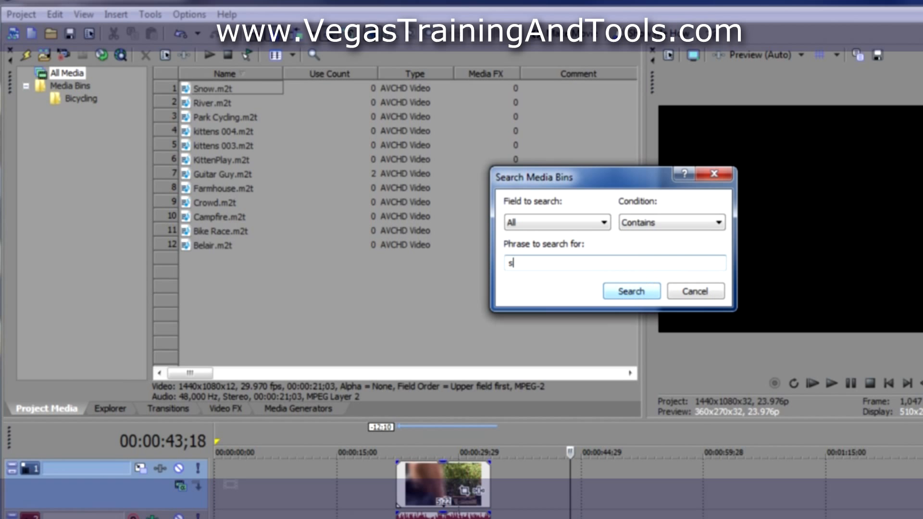
type("w")
left_click(631, 290)
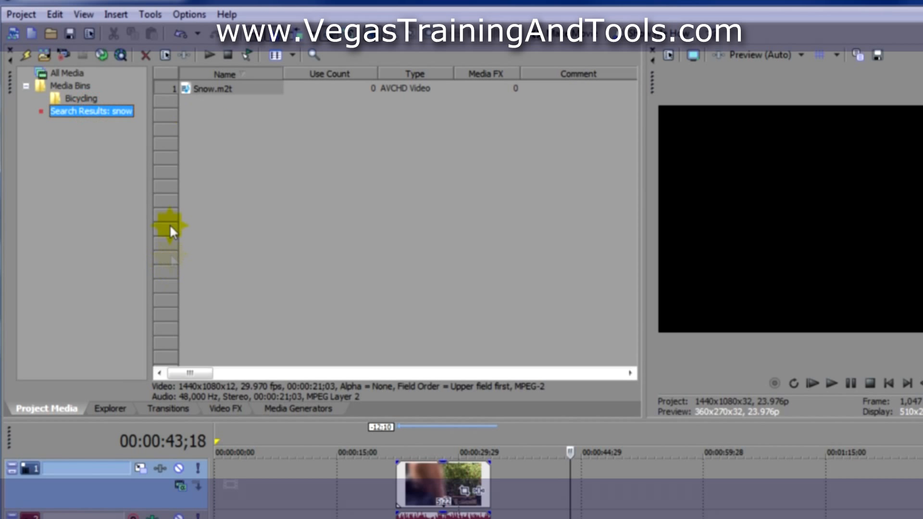
Step: Save the snow search results as a media bin, rename that bin Snow, and reopen the Bicycling bin
right_click(113, 111)
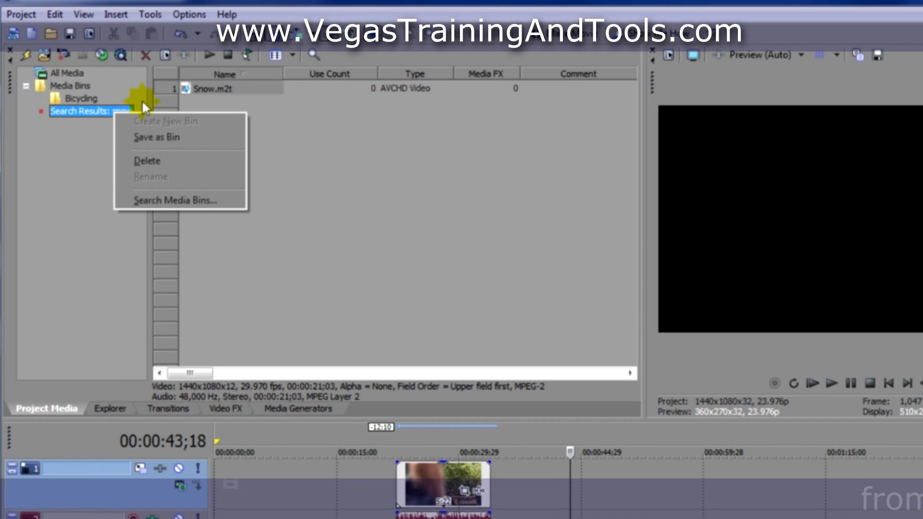
left_click(171, 136)
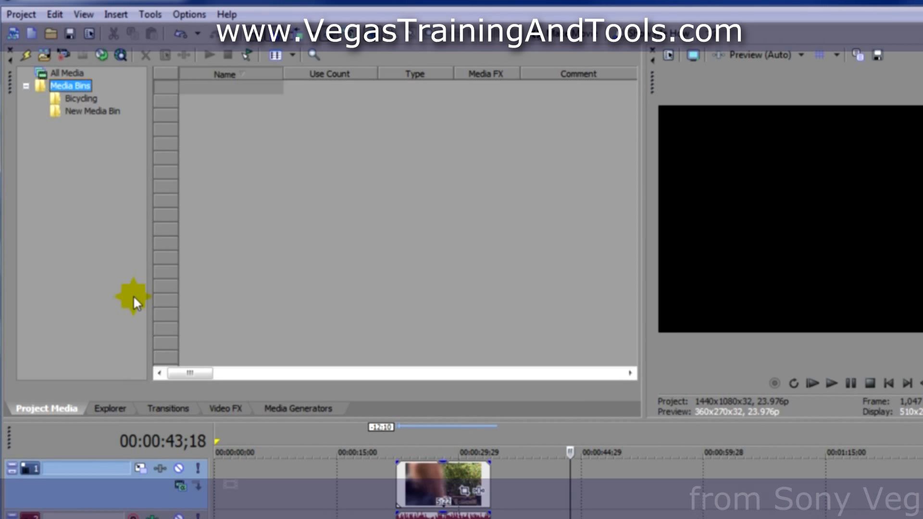
left_click(103, 111)
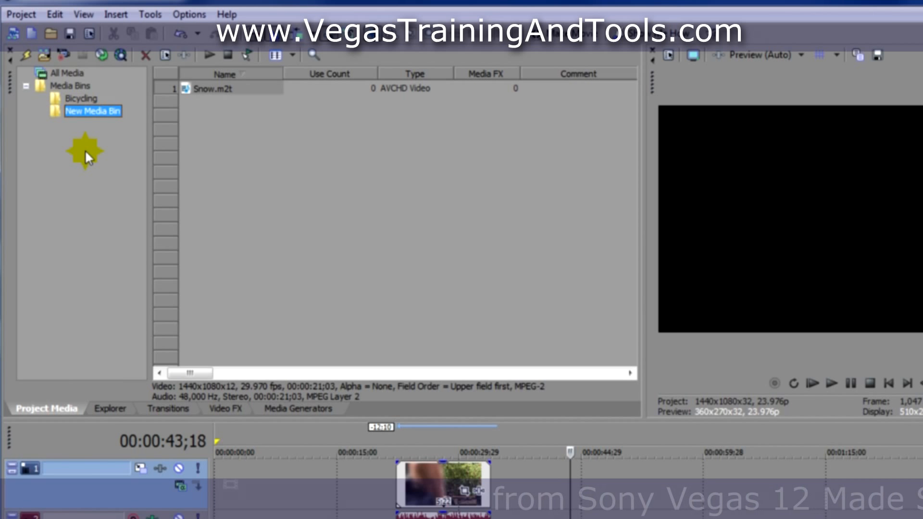
key("F2")
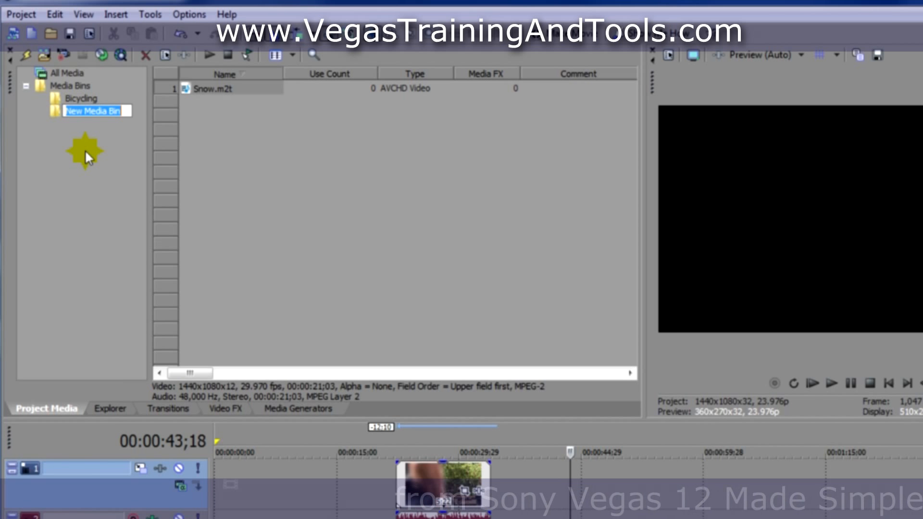
type("Snow")
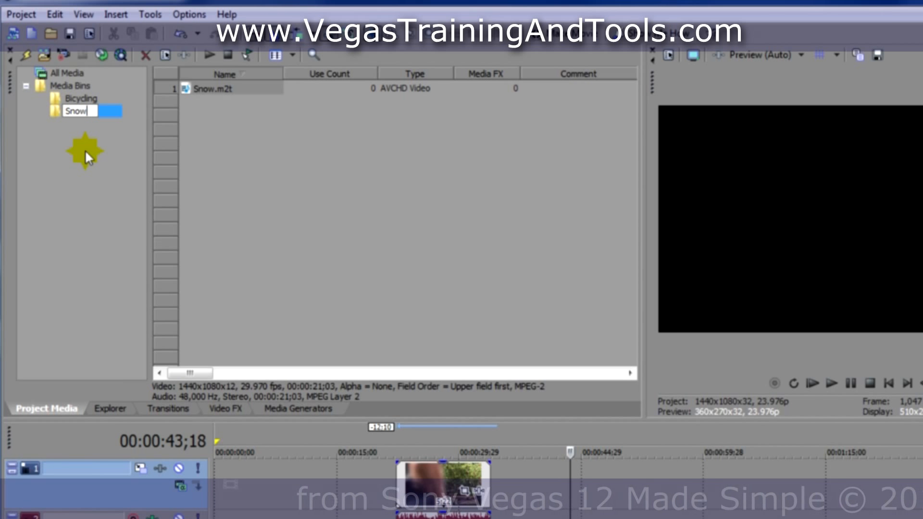
key("Return")
key("Home")
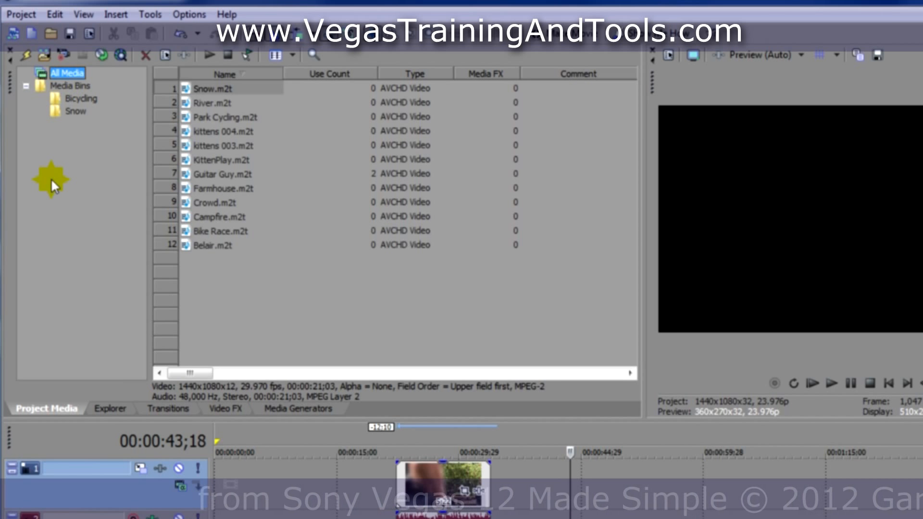
left_click(75, 97)
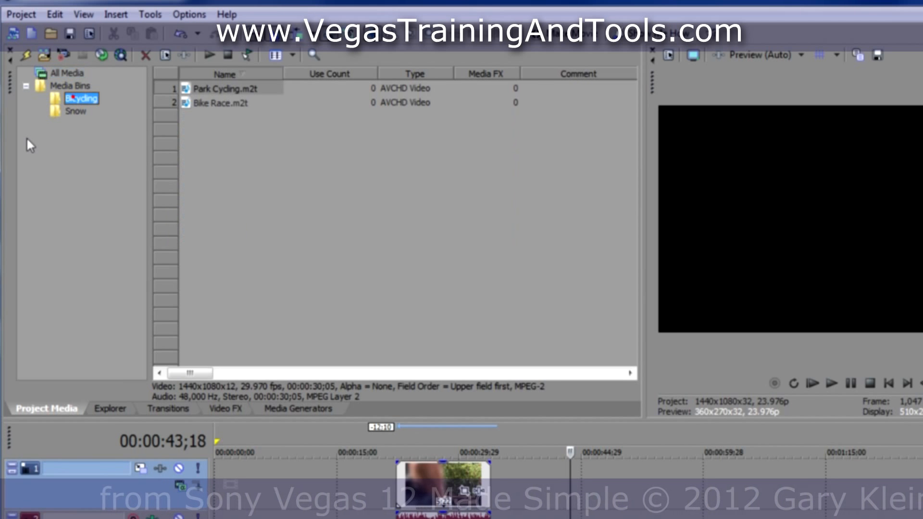
Step: Show the contents of the Snow bin and return to All Media
left_click(70, 110)
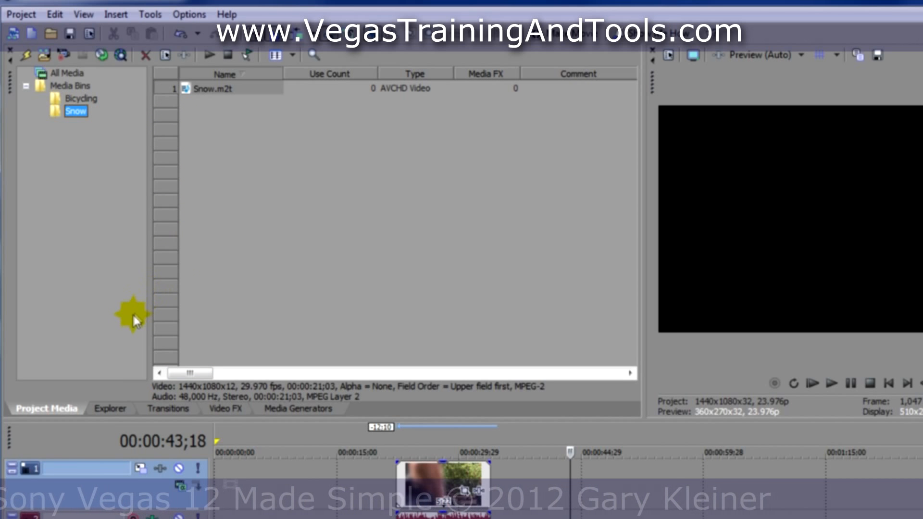
left_click_drag(201, 373, 176, 351)
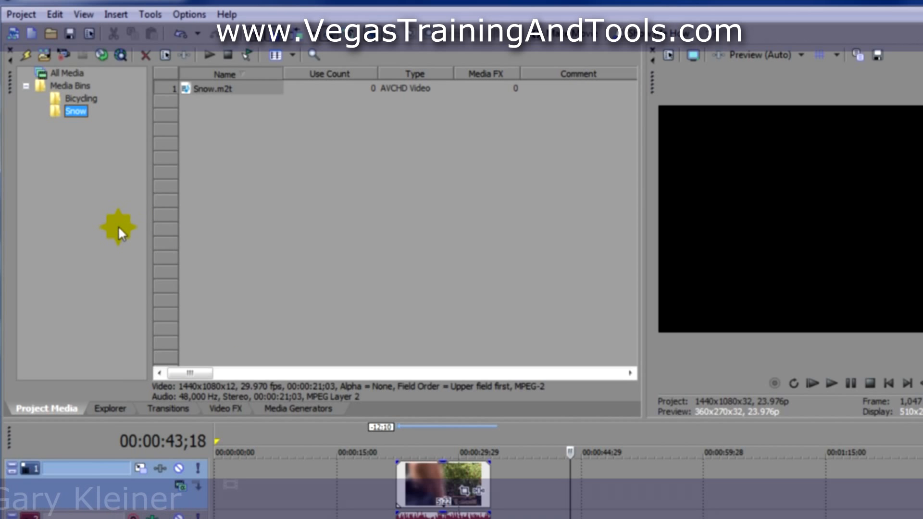
left_click(74, 75)
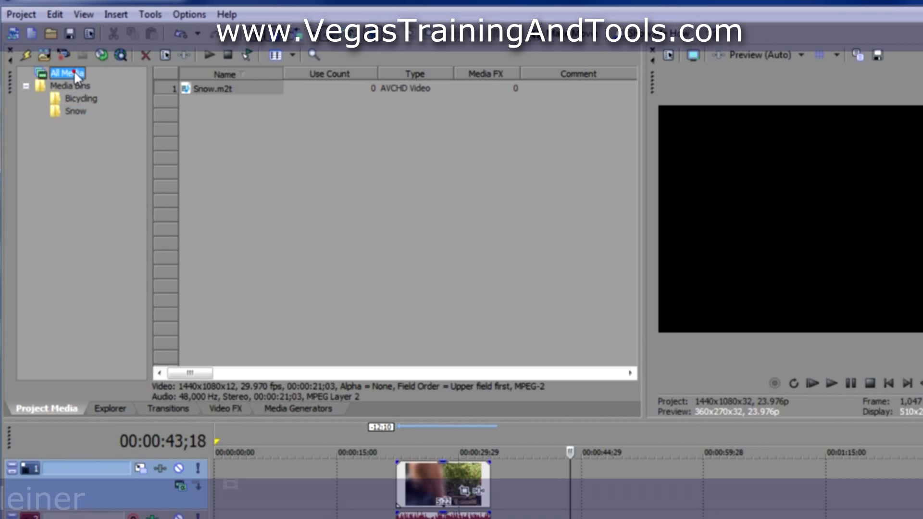
Step: Search the media bins for clips with Length Less Than 00:00:30:00 and check the results' Length column
right_click(77, 154)
left_click(126, 244)
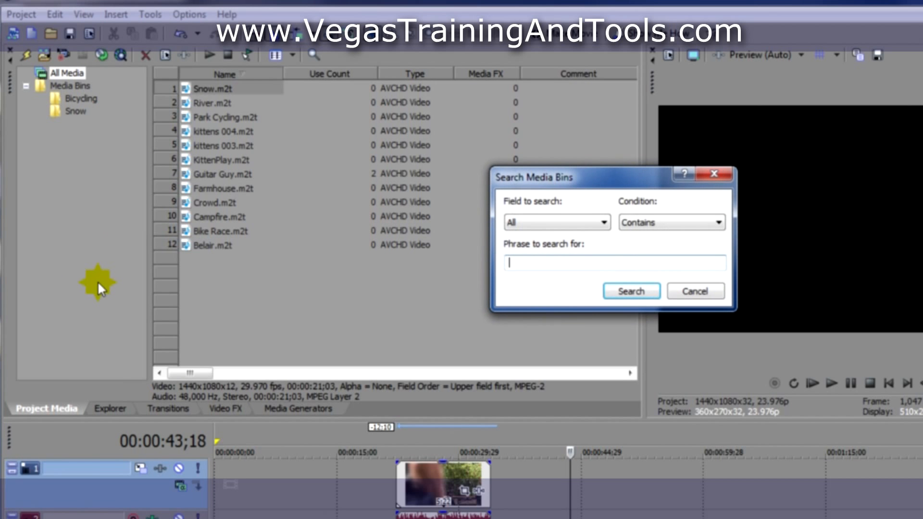
left_click(603, 222)
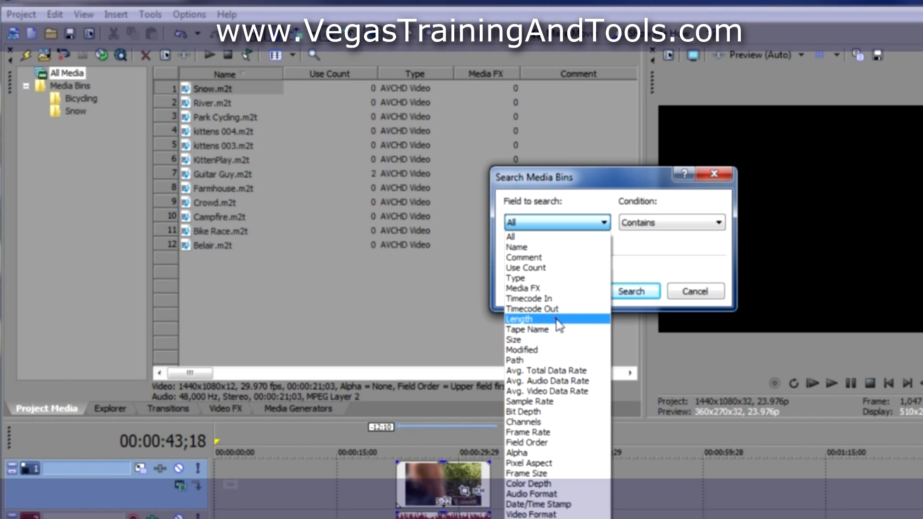
left_click(528, 319)
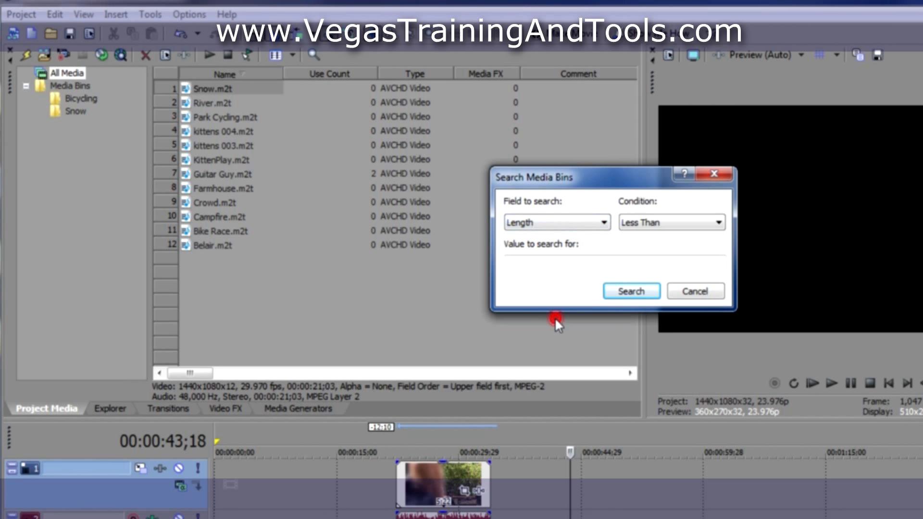
left_click(717, 224)
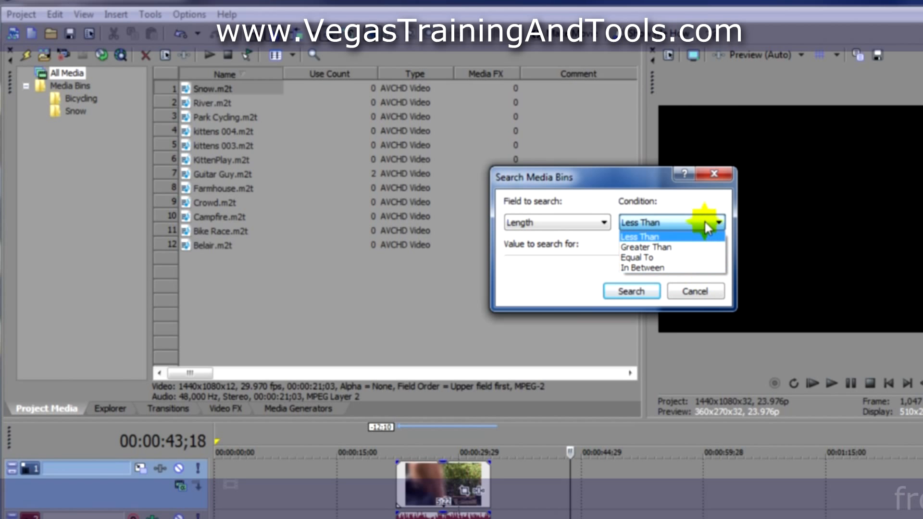
left_click(712, 223)
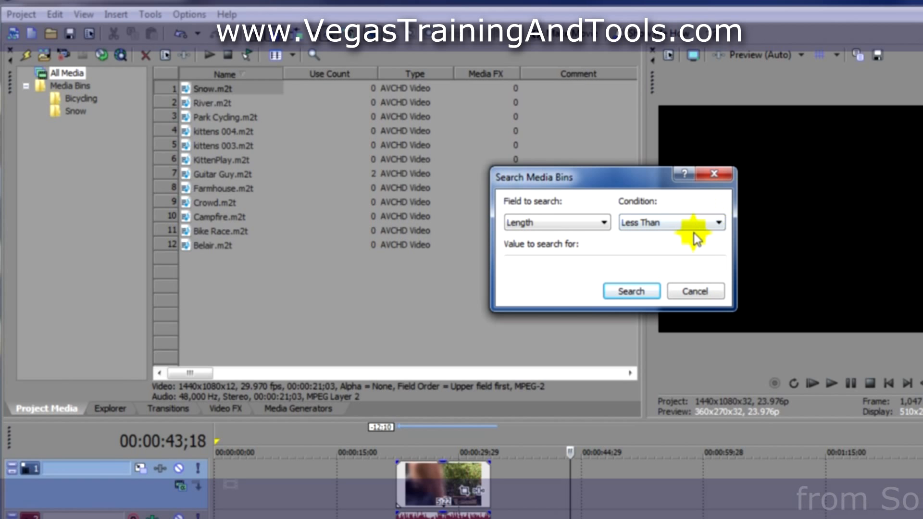
left_click(670, 260)
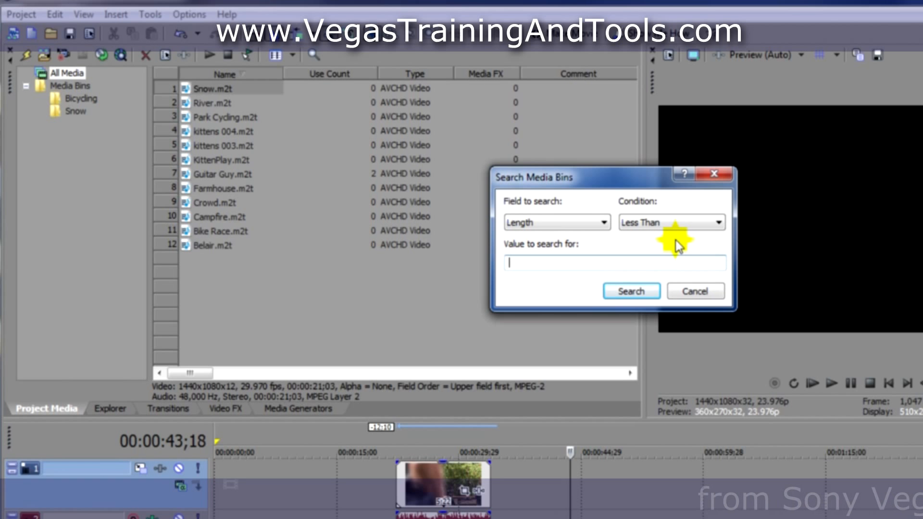
type("00:00:")
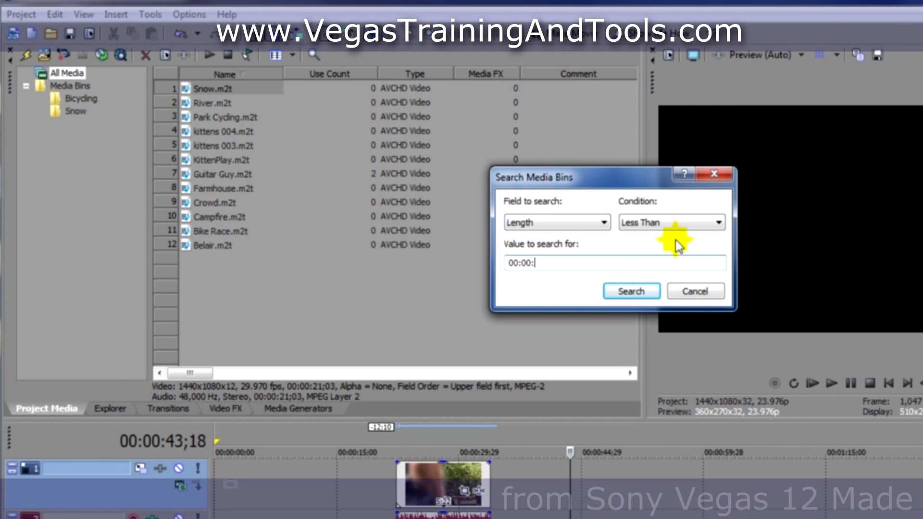
type("30:00")
left_click(629, 291)
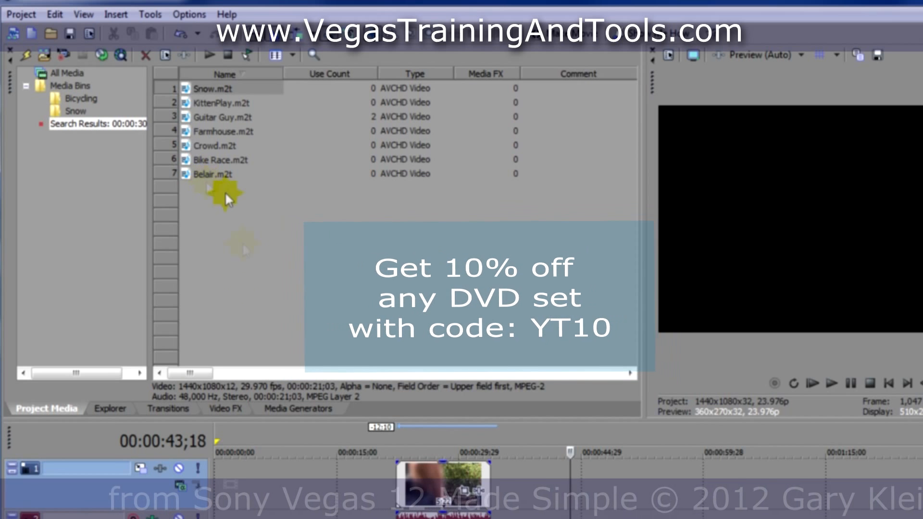
left_click_drag(201, 375, 278, 374)
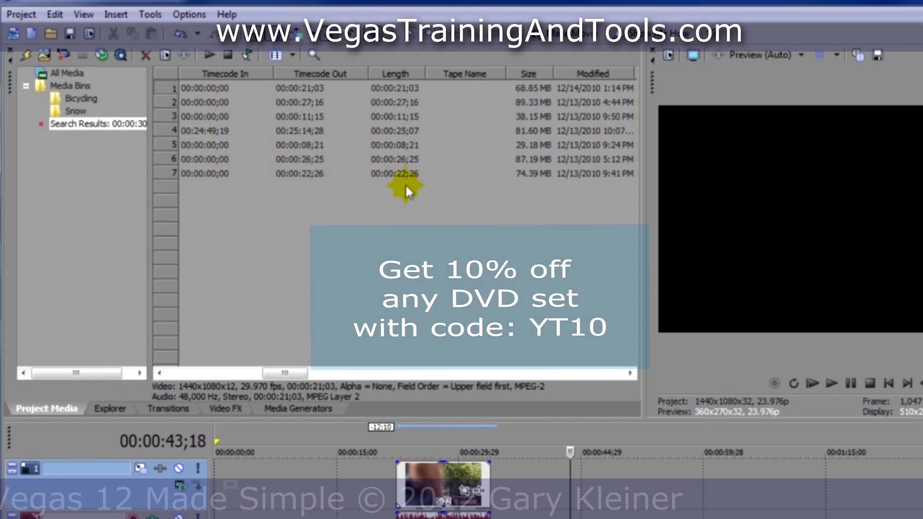
left_click_drag(315, 382, 140, 399)
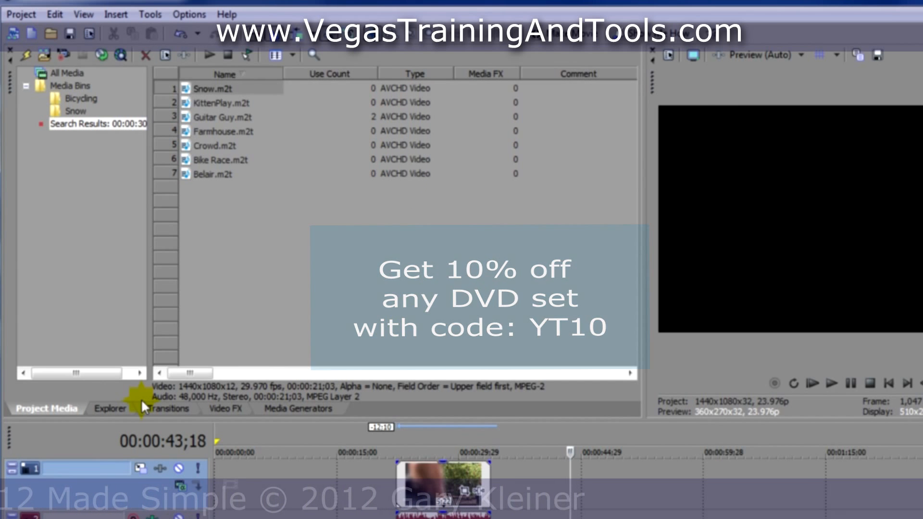
Step: Save the length search results as a media bin and rename that bin Less than 30
right_click(112, 124)
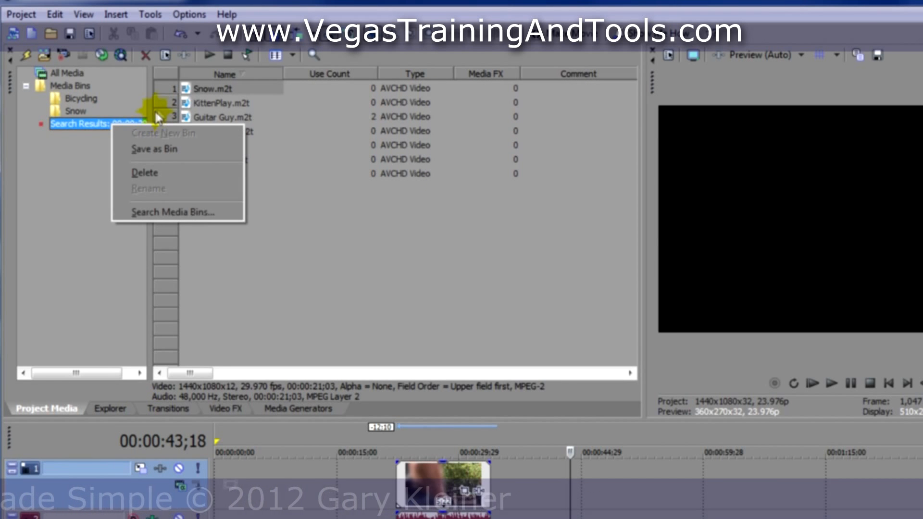
left_click(154, 149)
left_click(99, 121)
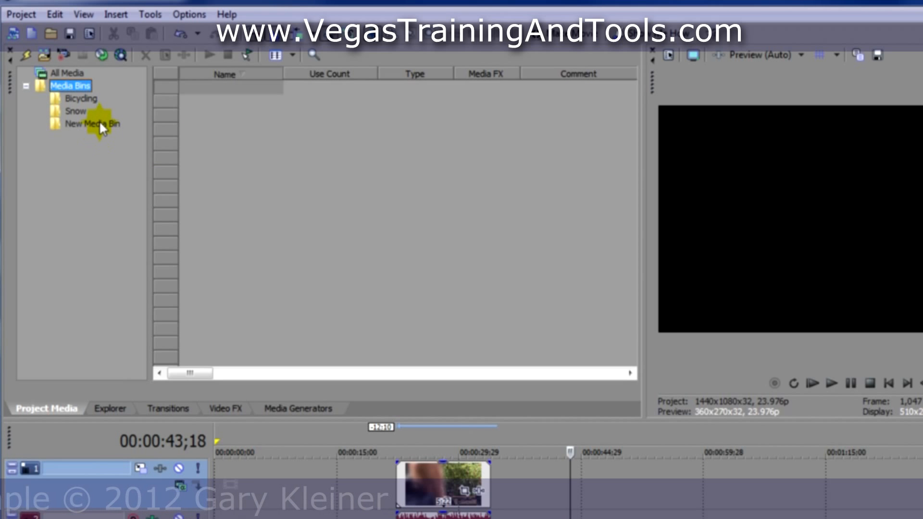
key("F2")
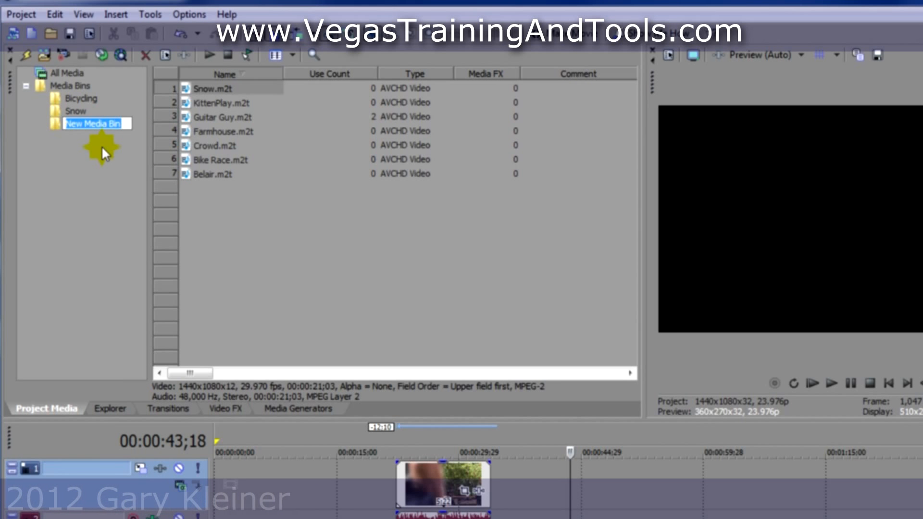
type("Less than 30")
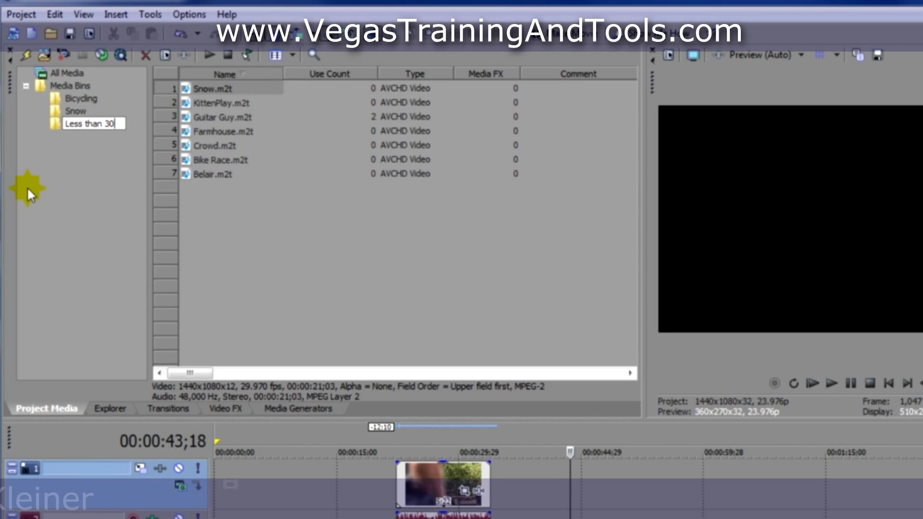
key("Return")
Step: Switch the media pane to Thumbnail view and review All Media and the Bicycling, Snow and Less than 30 bins
left_click(293, 55)
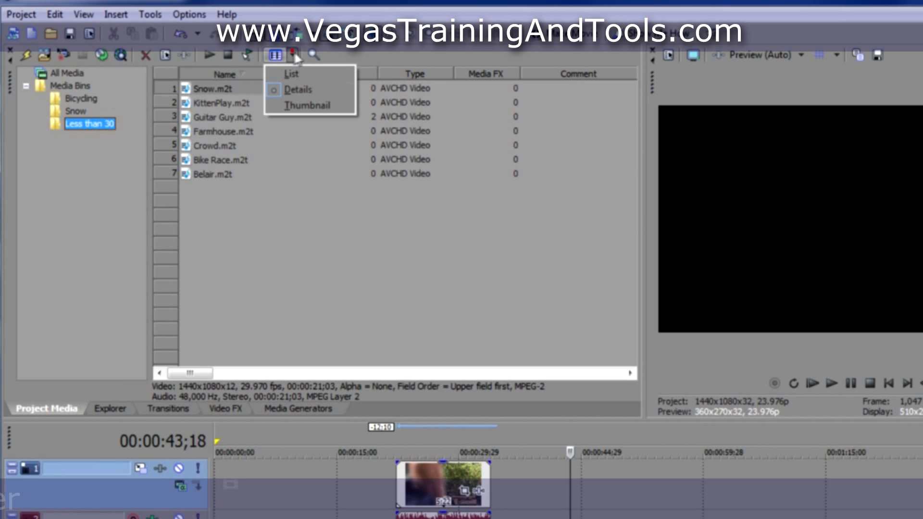
left_click(302, 108)
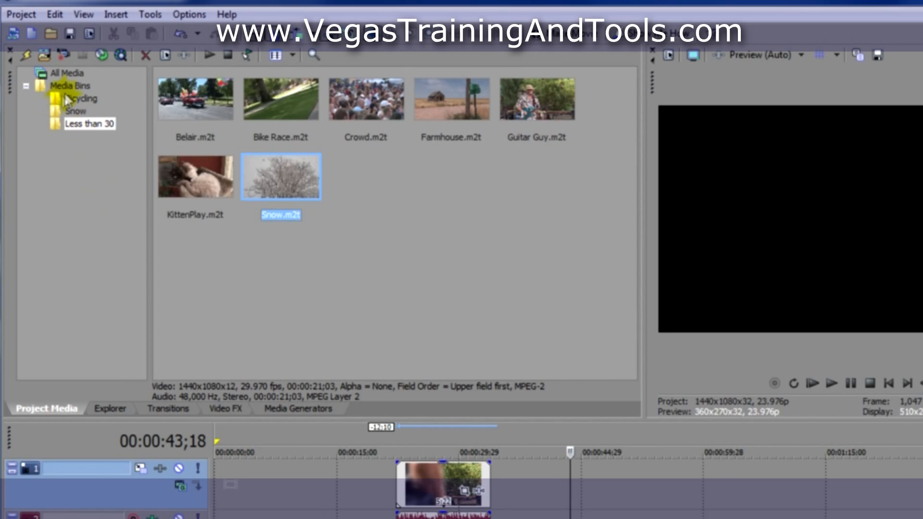
left_click(54, 74)
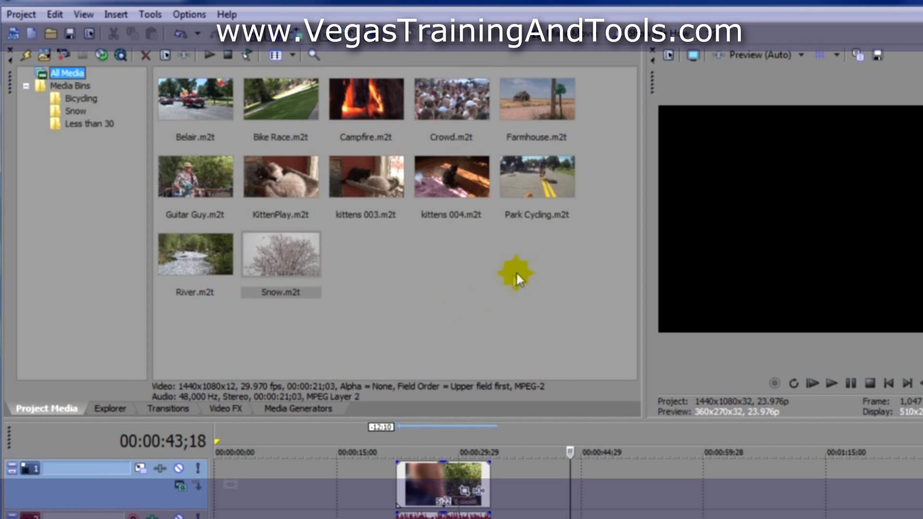
left_click(76, 98)
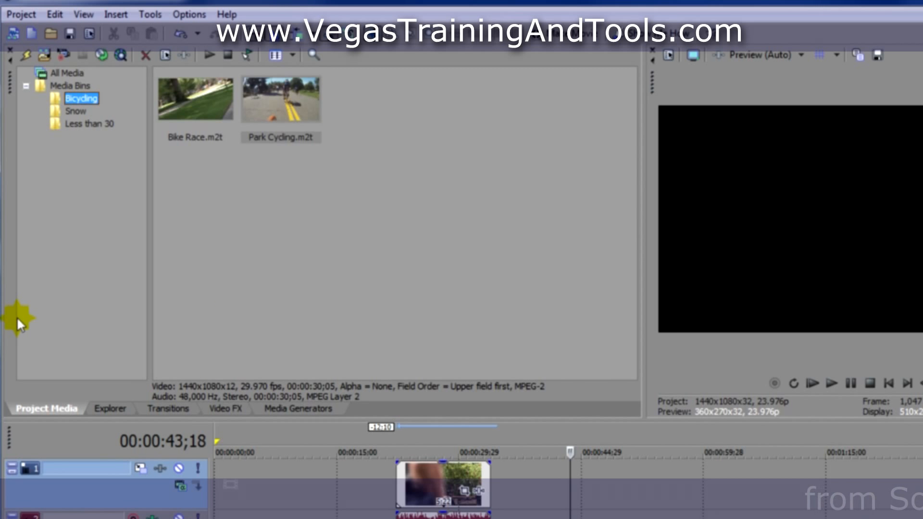
left_click(75, 111)
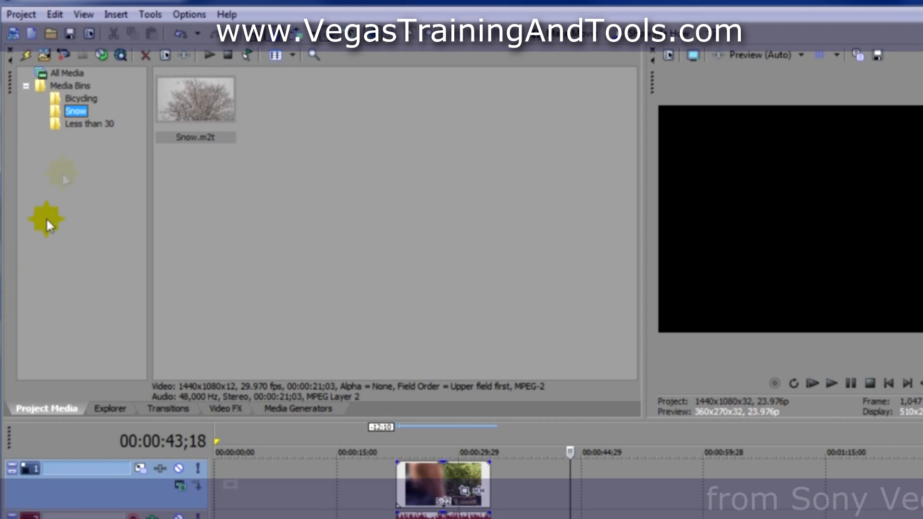
left_click(86, 124)
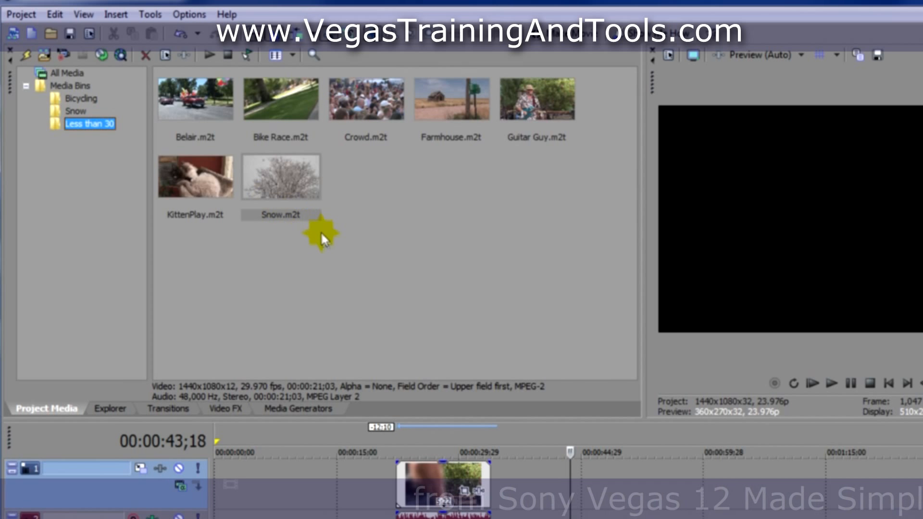
left_click(284, 245)
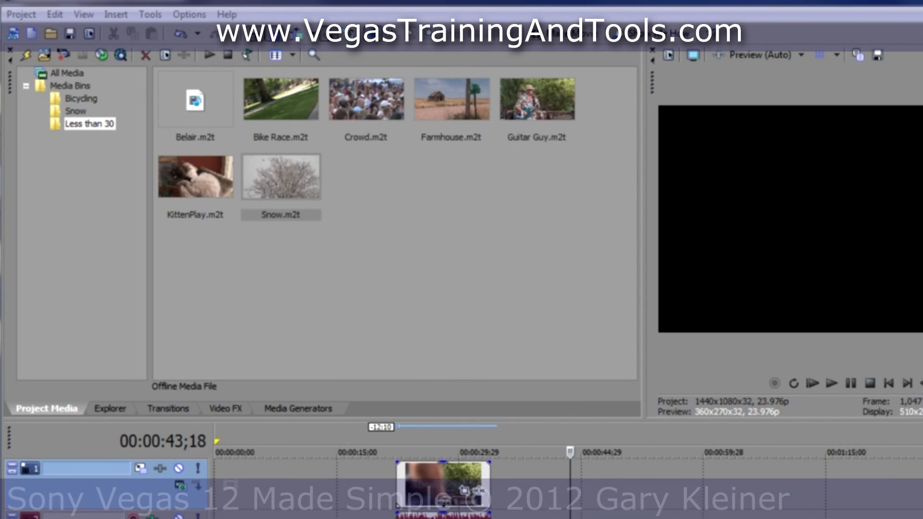
Step: Narrow the project window, place a second Vegas window beside it, and widen the first project's media pane
left_click_drag(922, 260, 682, 260)
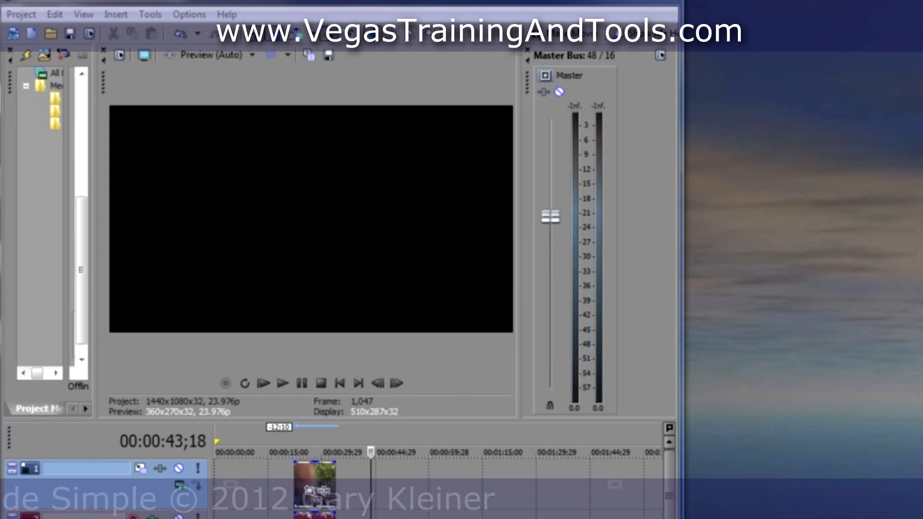
left_click_drag(914, 516, 808, 3)
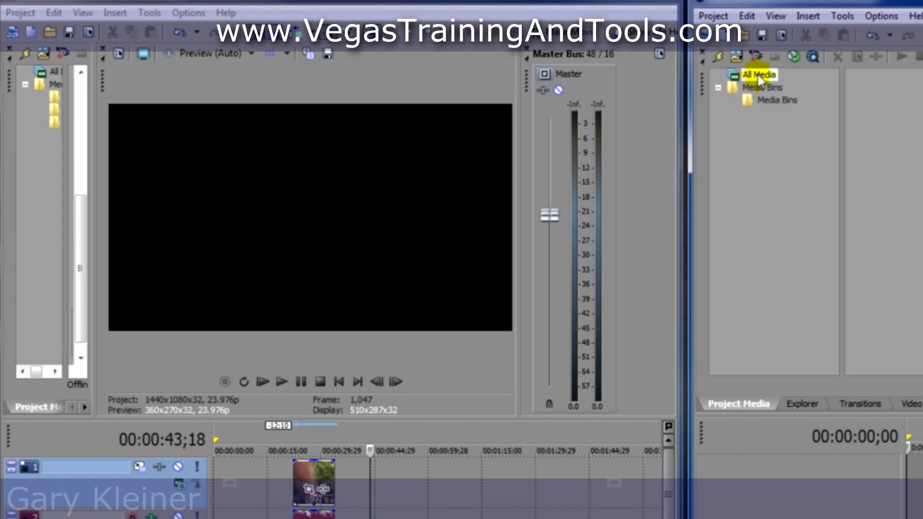
left_click_drag(93, 357, 319, 349)
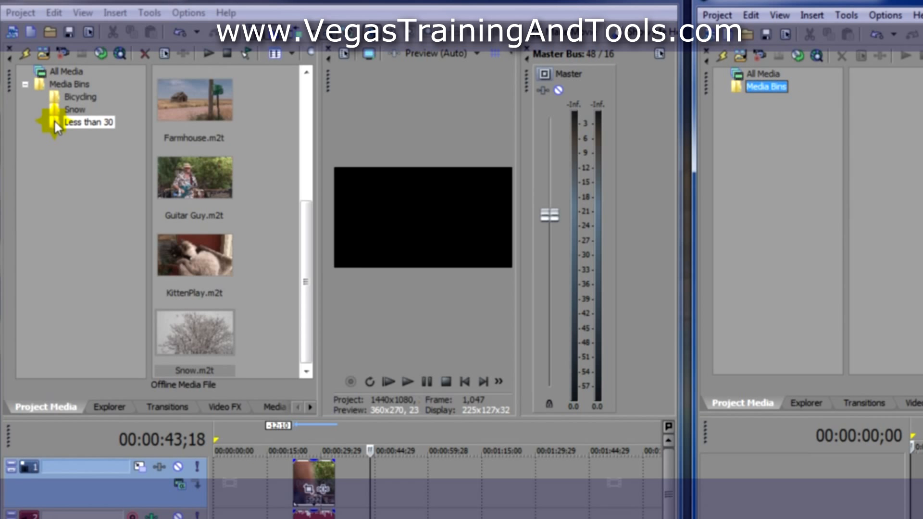
Step: Copy the Less than 30 bin into the second project's Media Bins folder and show its clips there
left_click_drag(54, 120, 738, 92)
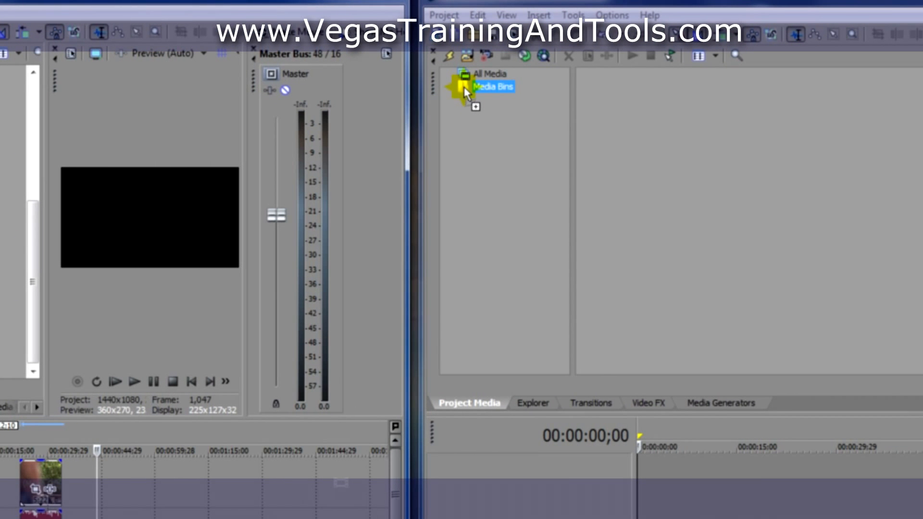
left_click_drag(463, 86, 465, 87)
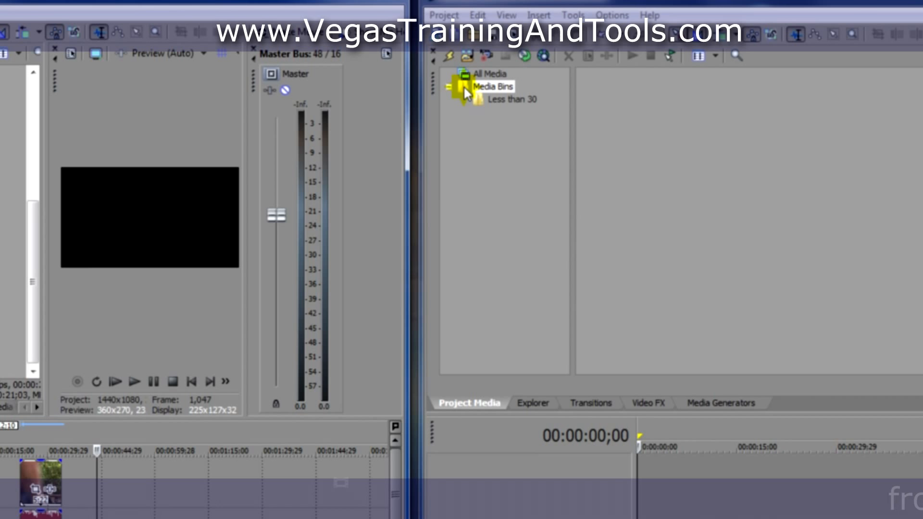
left_click(496, 100)
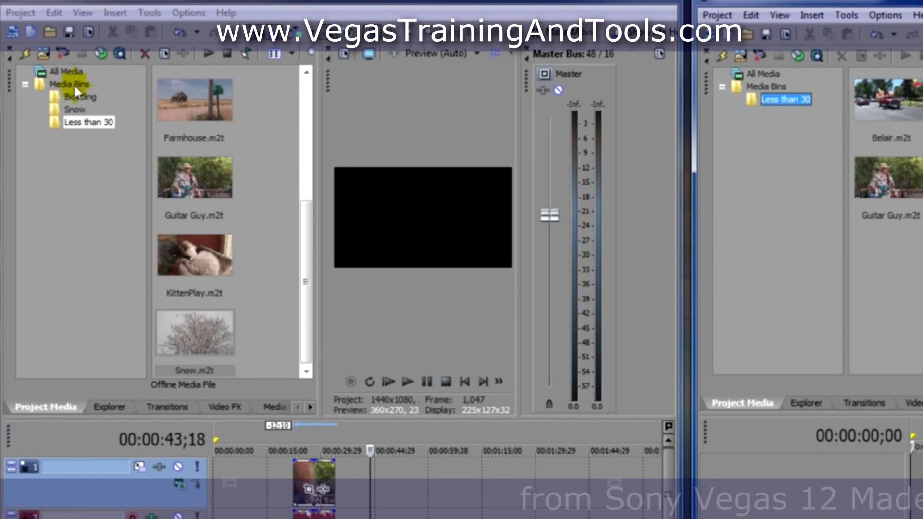
Step: Copy the whole Media Bins folder into the second project's Media Bins and expand the copied folder
left_click(64, 84)
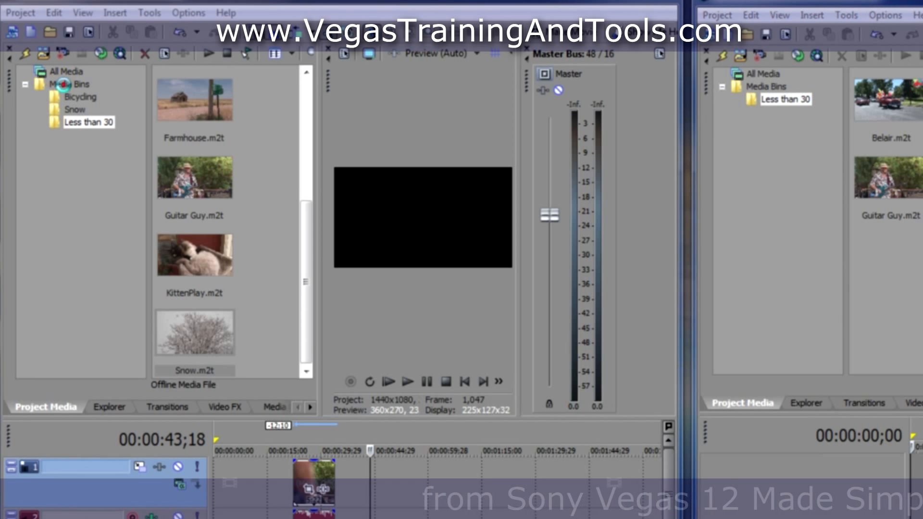
left_click_drag(75, 122, 769, 88)
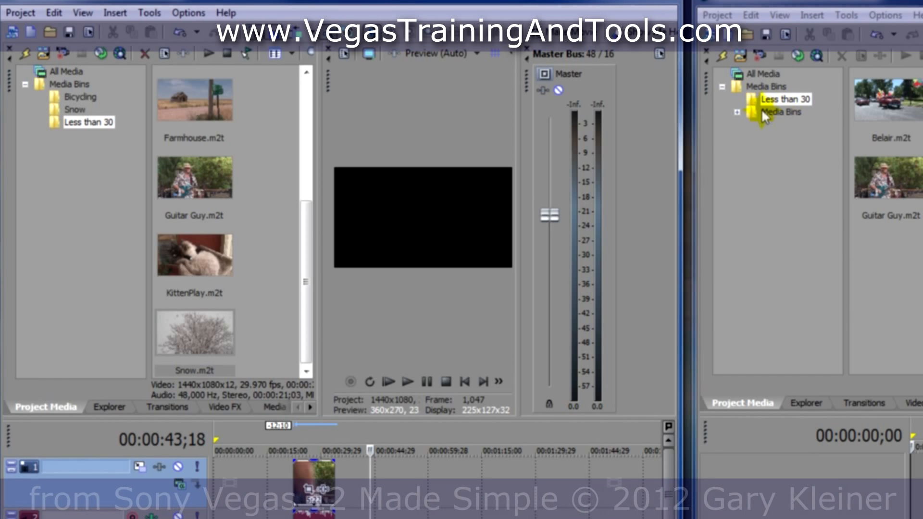
left_click(738, 113)
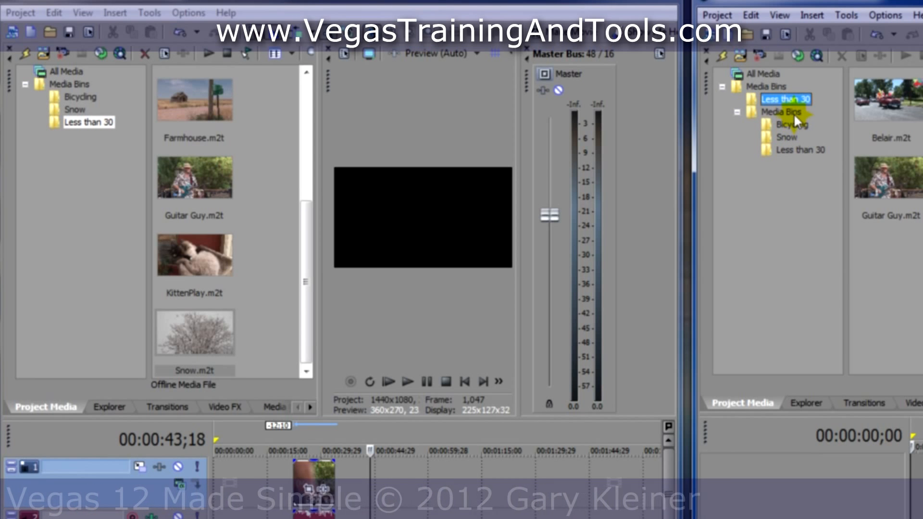
Step: Move the second Vegas window out of the way and widen the first project's window again
left_click_drag(735, 2, 782, 518)
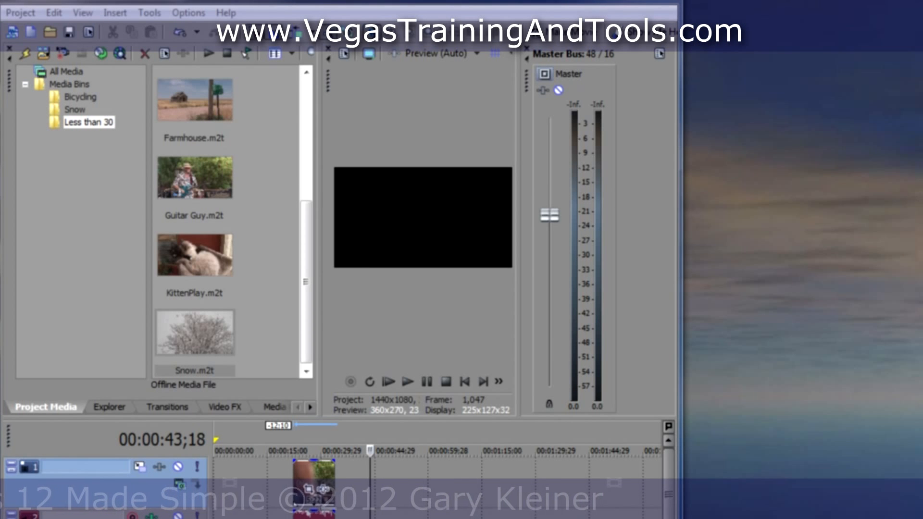
left_click_drag(681, 518, 922, 518)
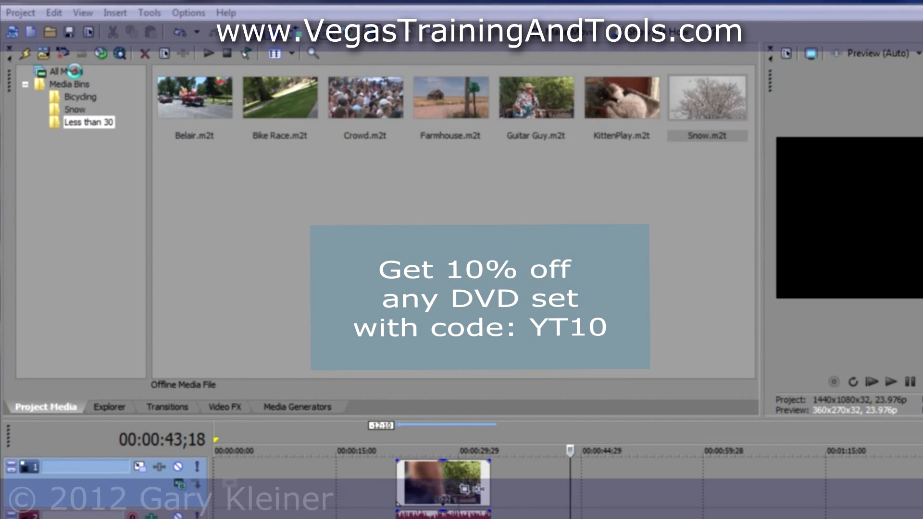
Step: Search all project media for clips where any field contains "kitten"
left_click(74, 71)
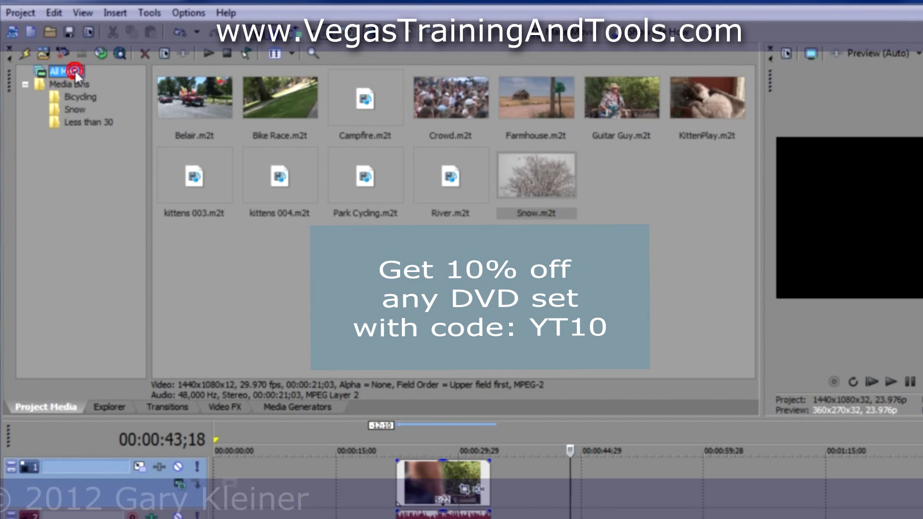
right_click(73, 184)
left_click(131, 273)
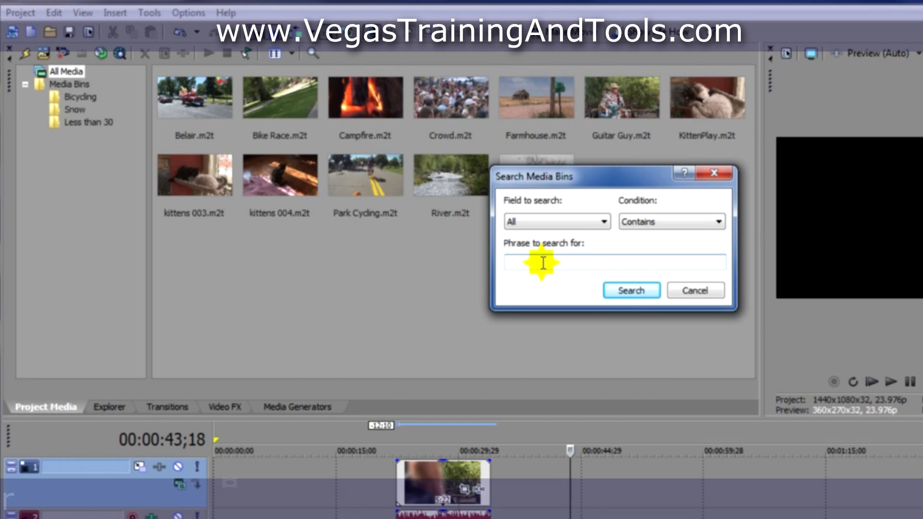
type("kitten")
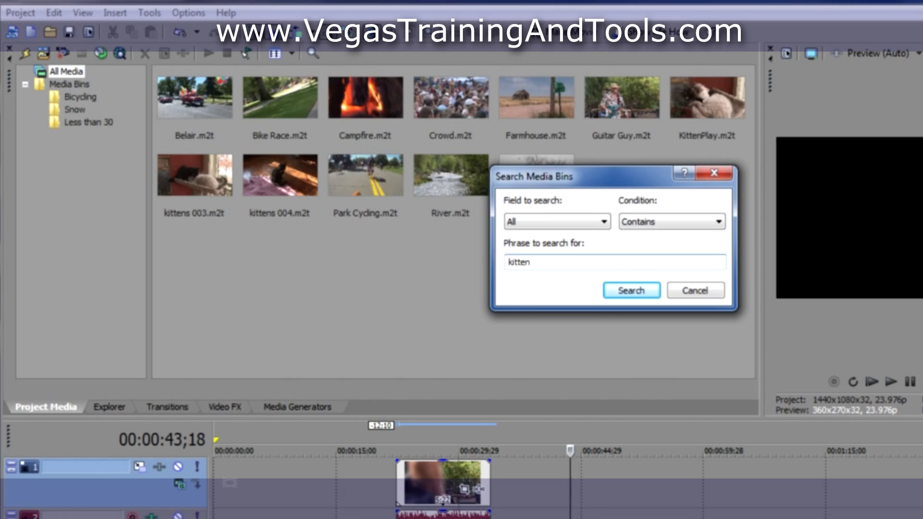
left_click(640, 293)
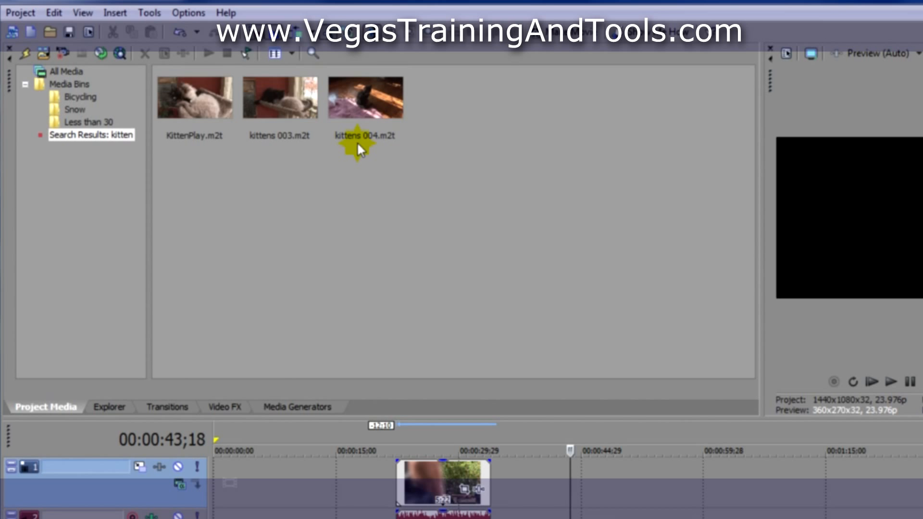
Step: Save the kitten search results as a new media bin and rename it Kittens
right_click(107, 135)
left_click(123, 154)
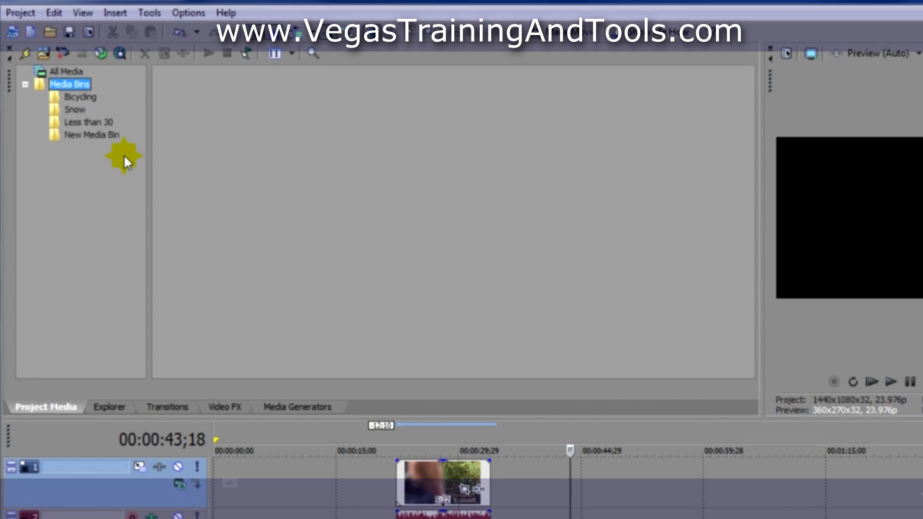
left_click(105, 136)
left_click(105, 136)
type("Kittens")
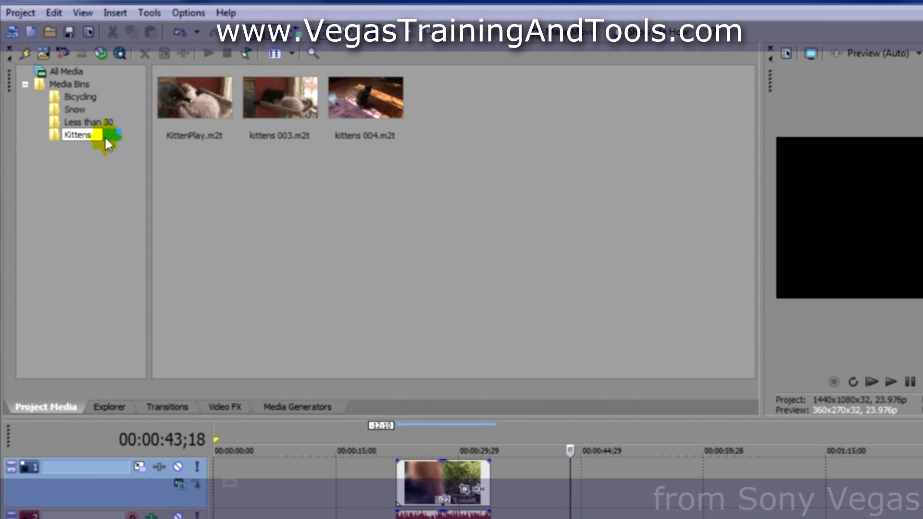
key("Return")
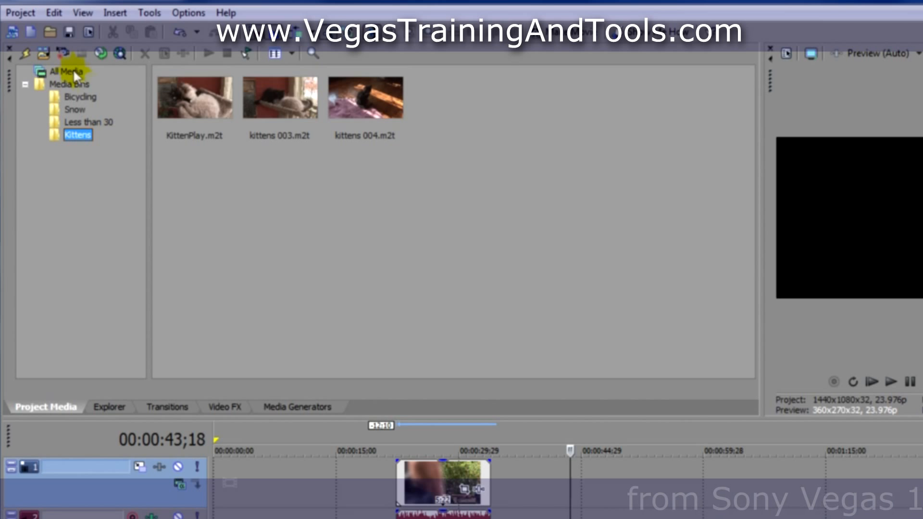
Step: Show all project media, then add kittens 002.m2t from the Media folder on disk to the project media list
left_click(69, 72)
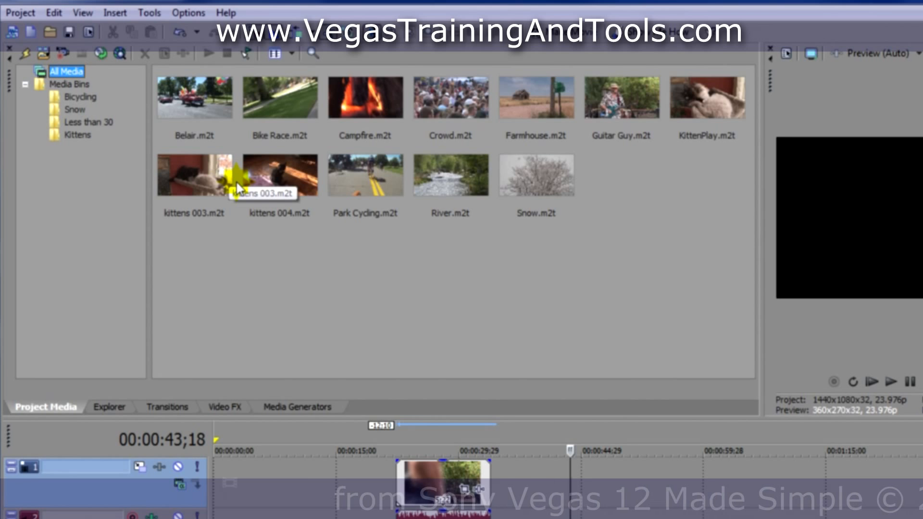
left_click(109, 406)
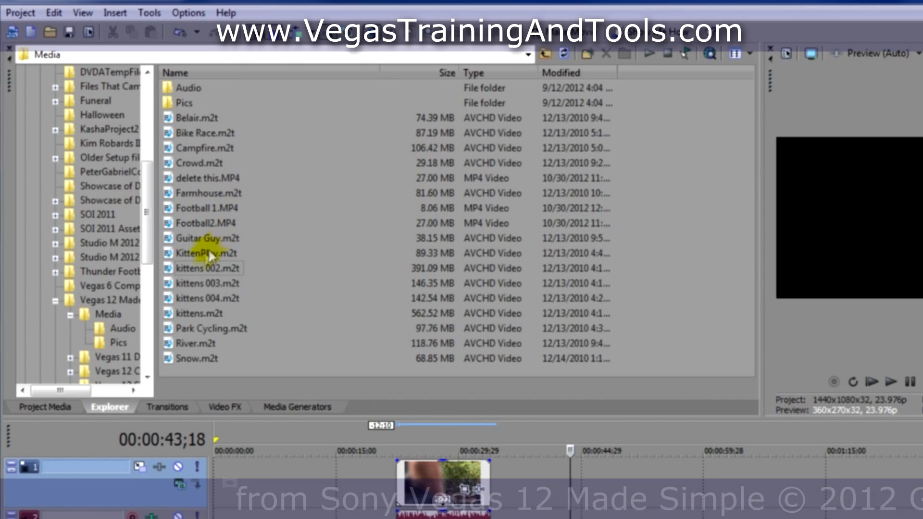
left_click(200, 269)
right_click(200, 270)
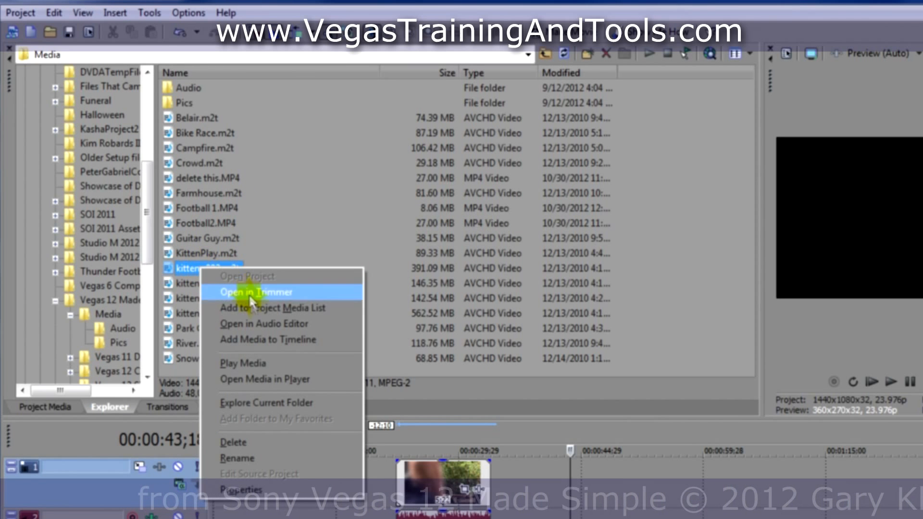
left_click(254, 312)
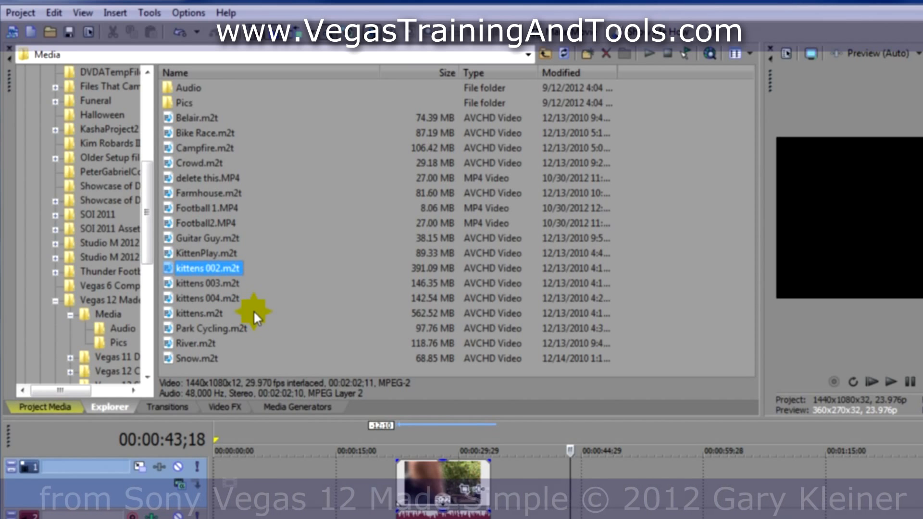
Step: Check for kittens 002.m2t in the project media and in the Kittens bin
left_click(60, 407)
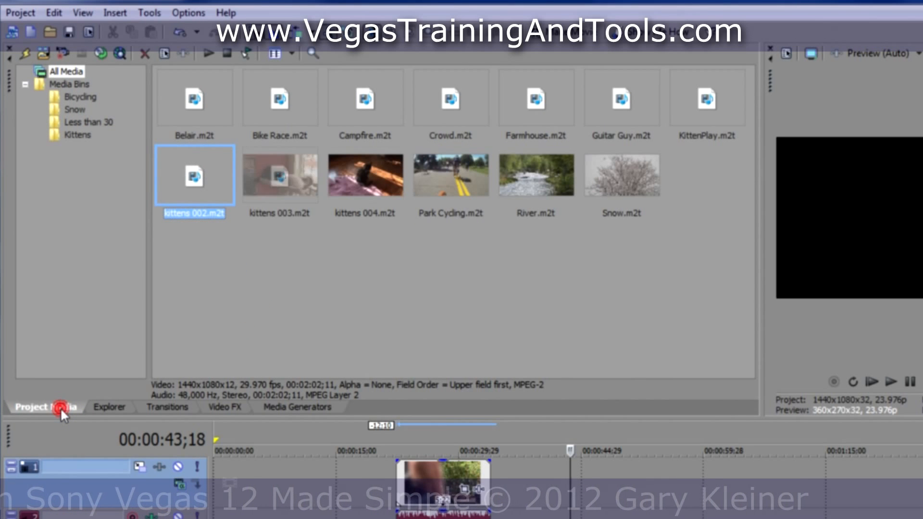
left_click(257, 231)
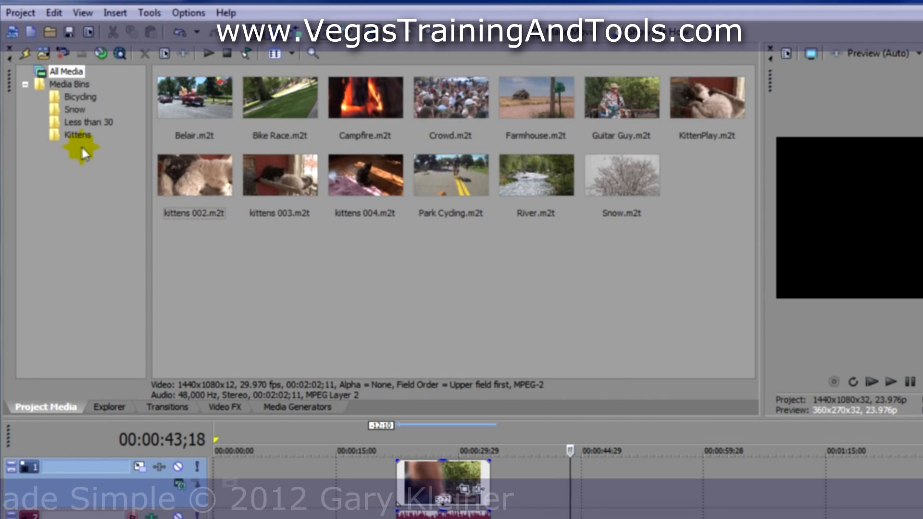
left_click(75, 134)
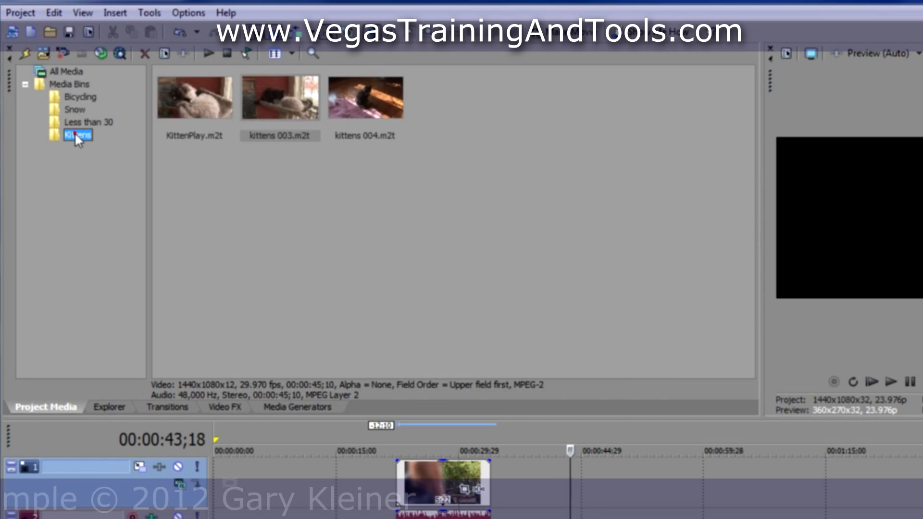